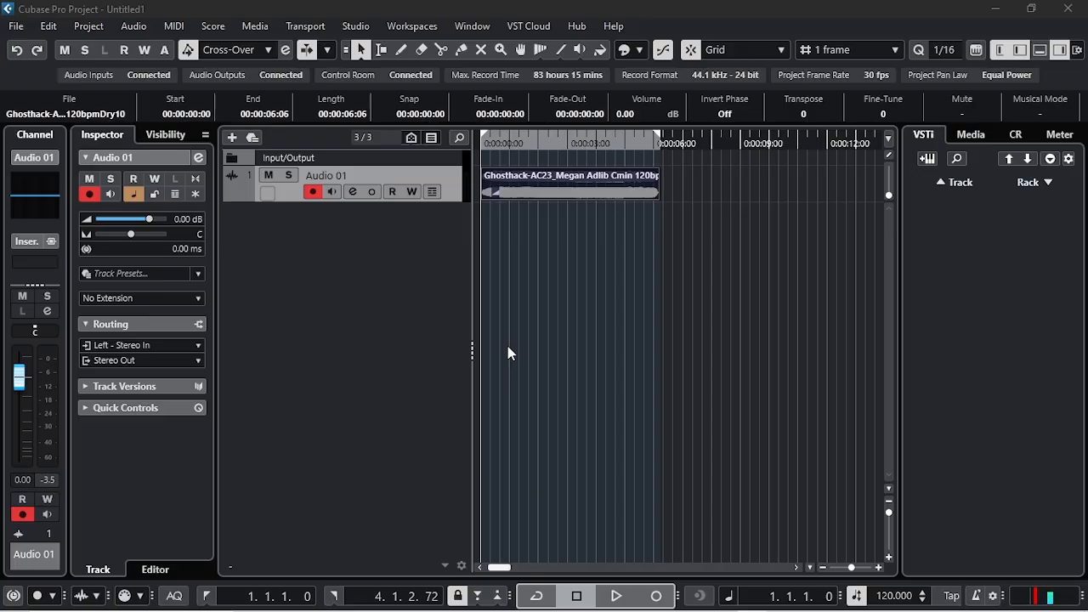
Step: Turn on cycle playback and audition the vocal clip on the Audio 01 track
click(508, 347)
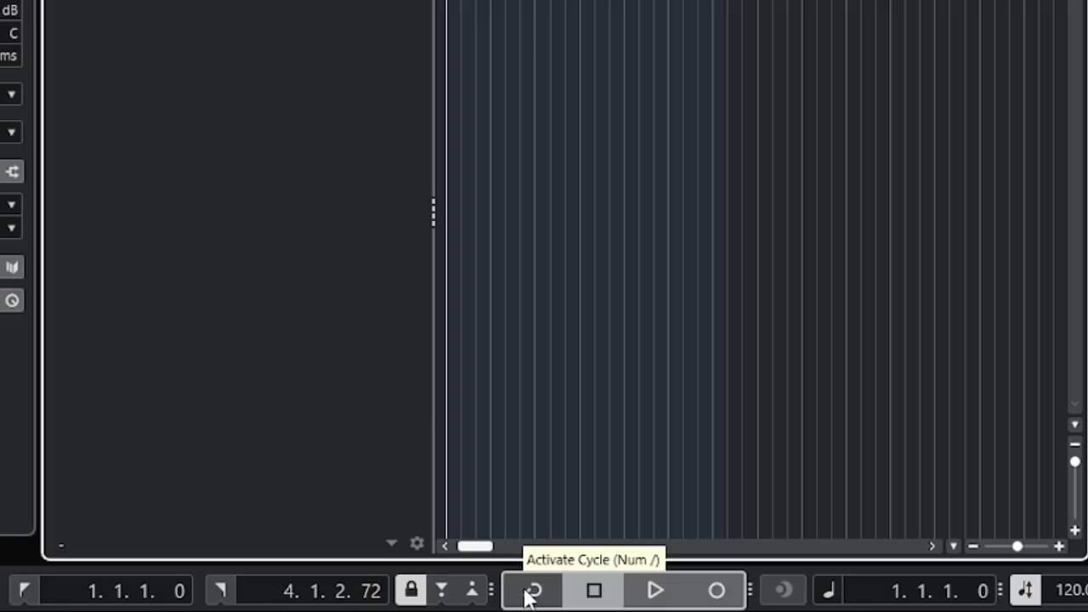
click(531, 590)
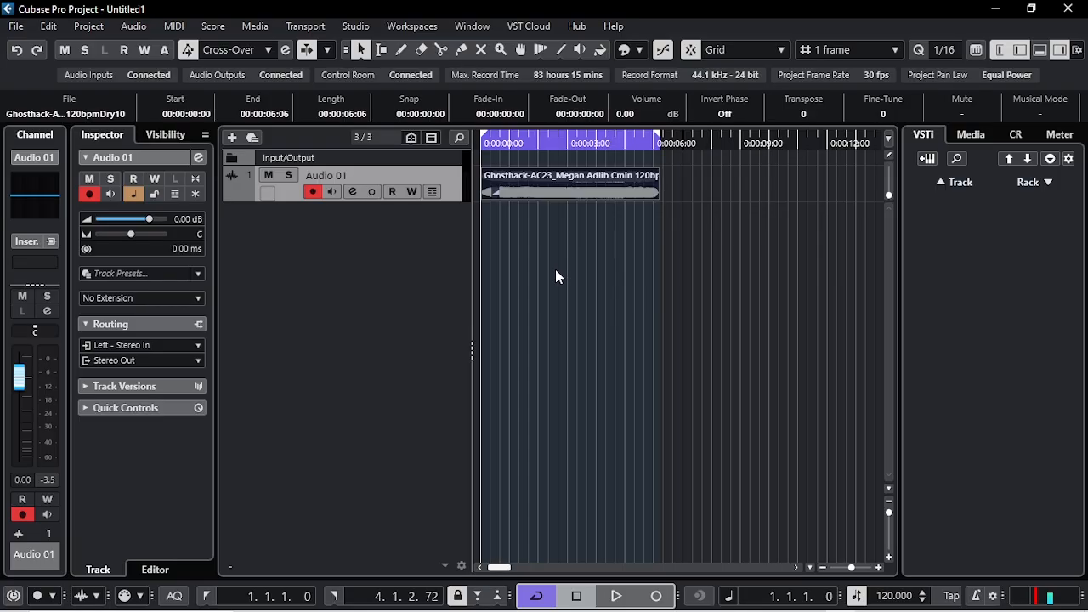
key(space)
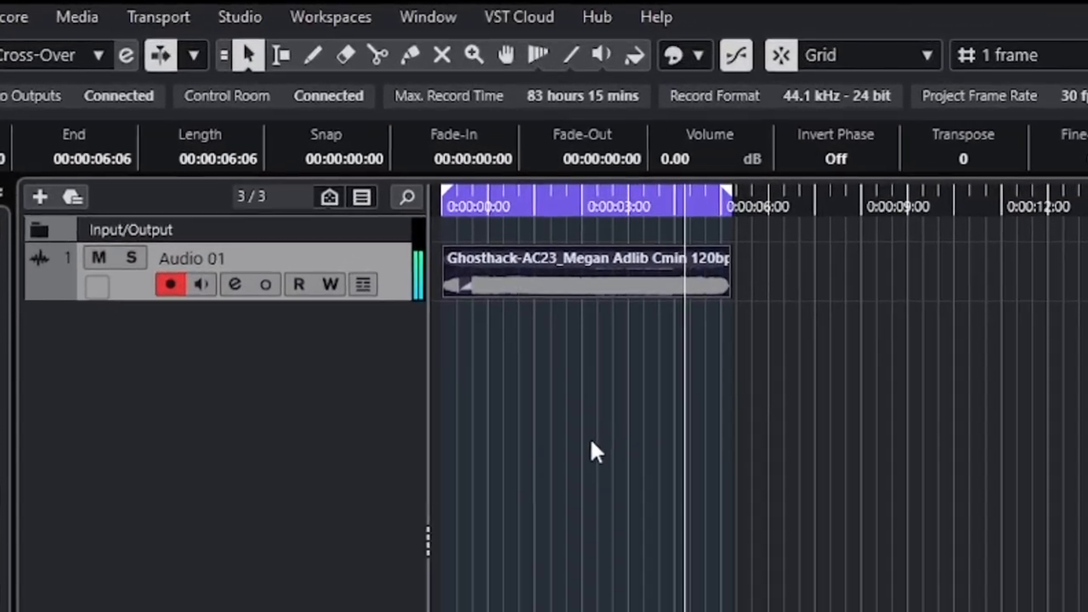
key(space)
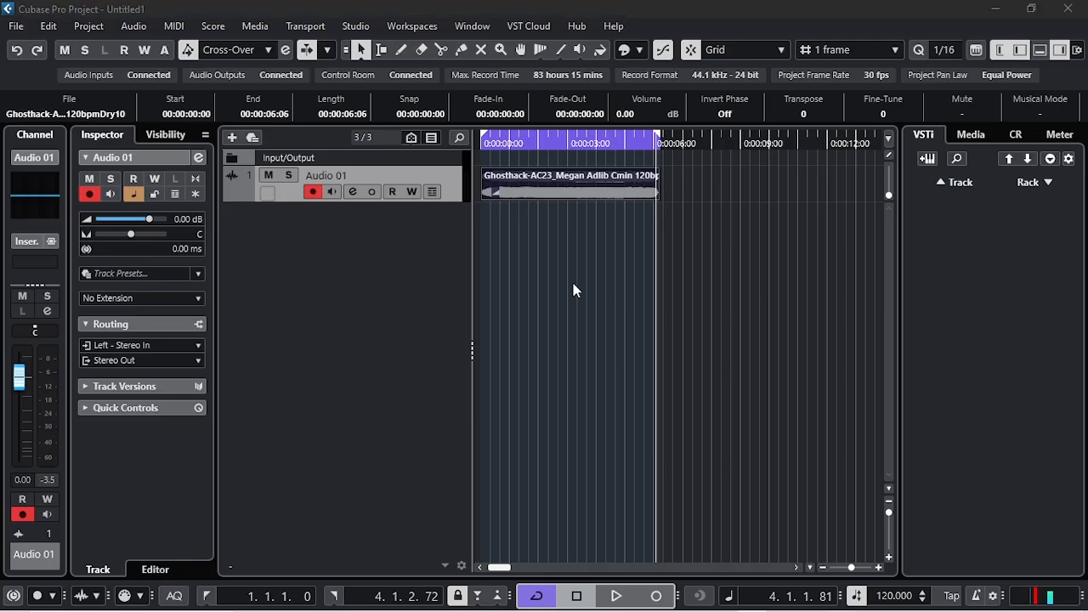
Step: Color the vocal clip on the Audio 01 track red
mouse_move(247, 203)
mouse_down()
mouse_move(248, 230)
mouse_move(253, 204)
mouse_up()
drag(491, 146, 473, 149)
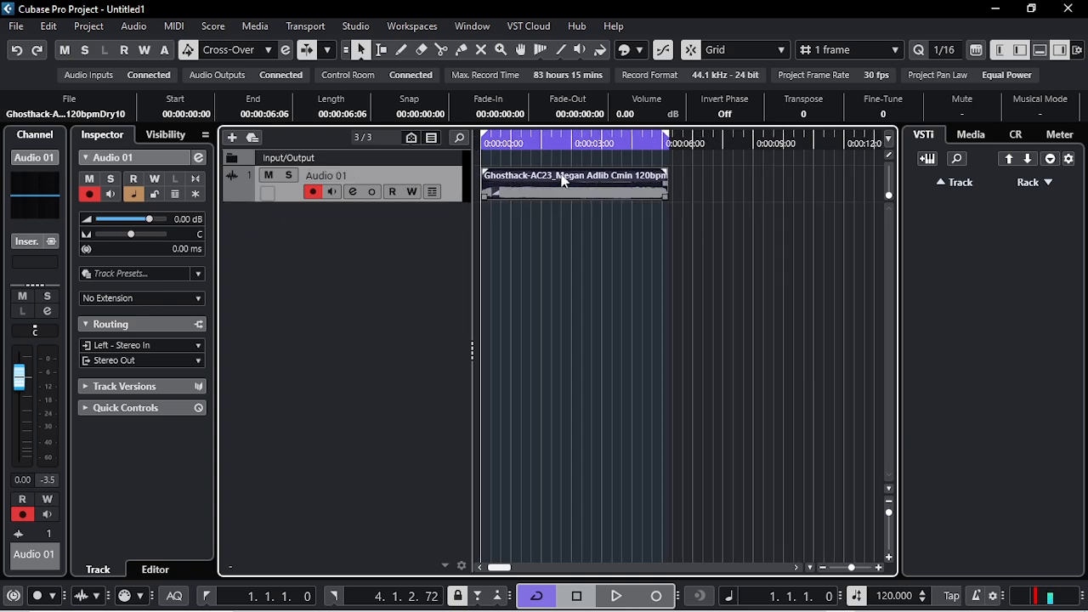
click(626, 50)
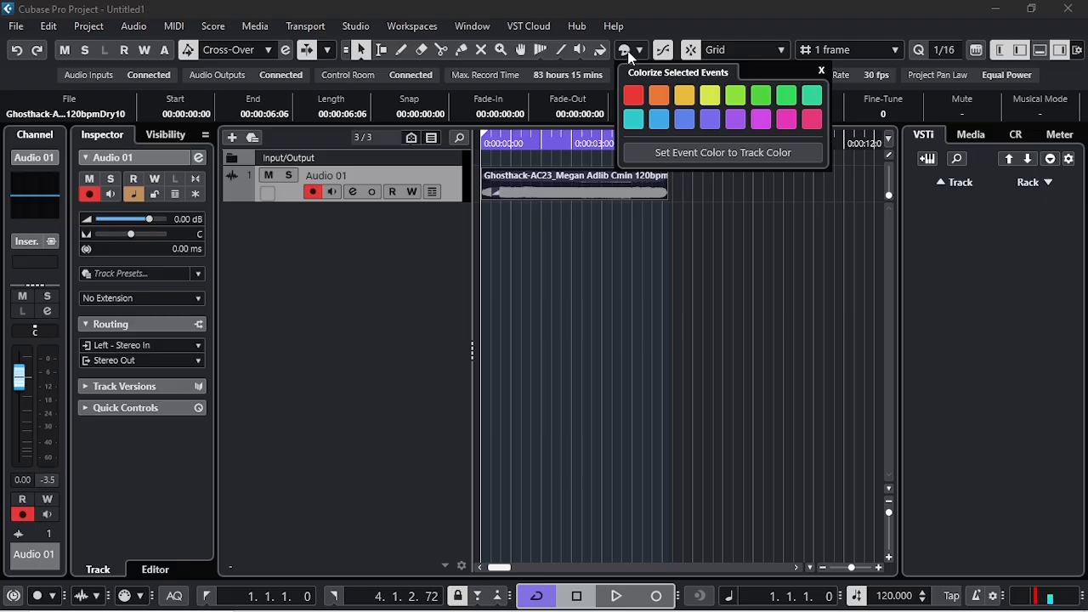
click(636, 97)
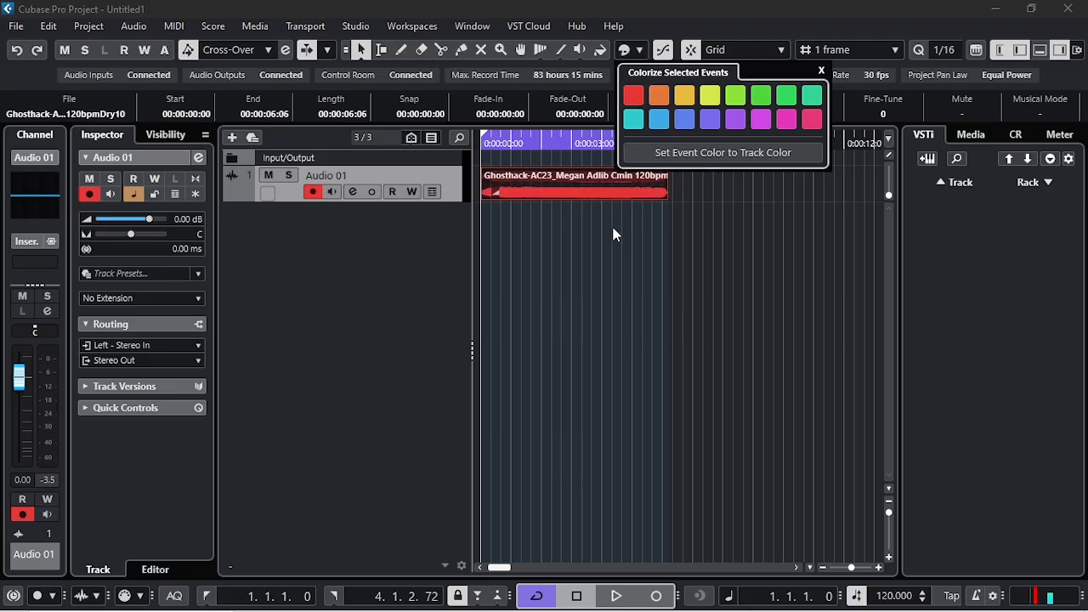
click(650, 226)
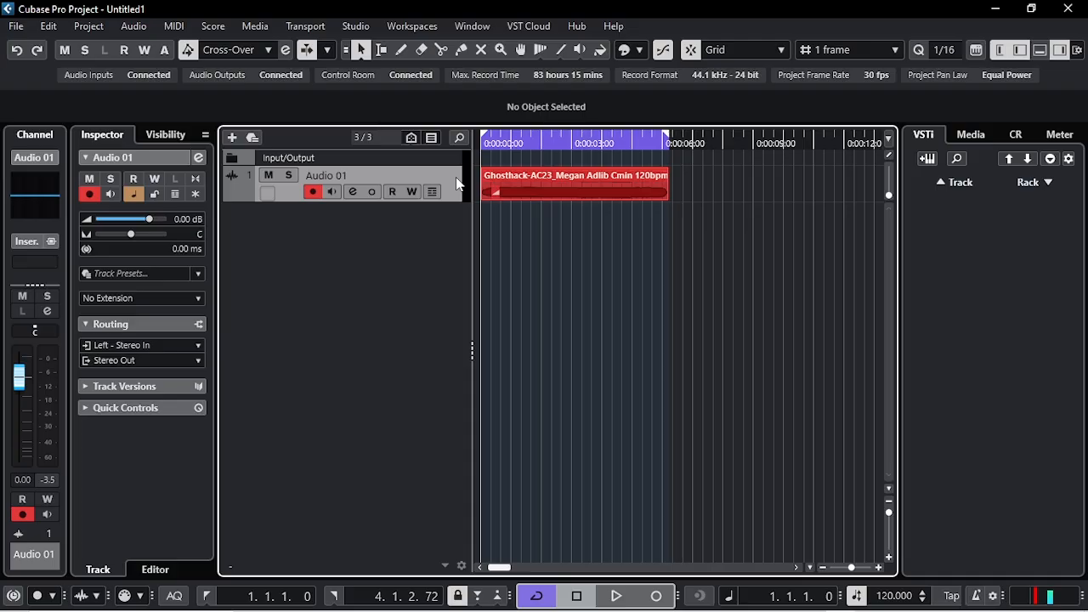
Step: Insert the Auto-Tune EFX+ plug-in in the first insert slot of the Audio 01 channel
click(199, 159)
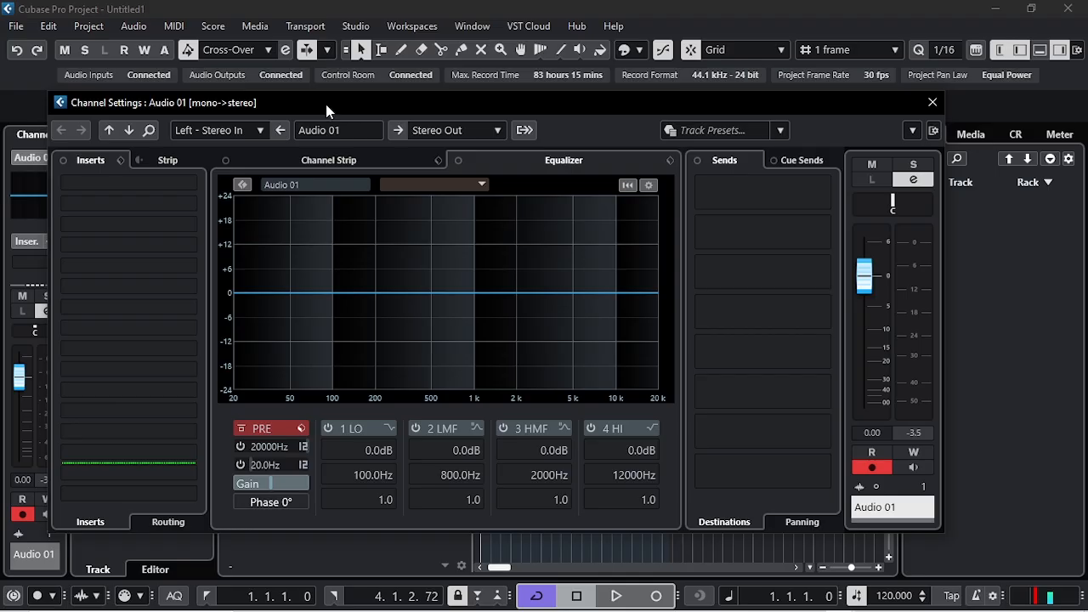
drag(327, 107, 362, 102)
click(155, 182)
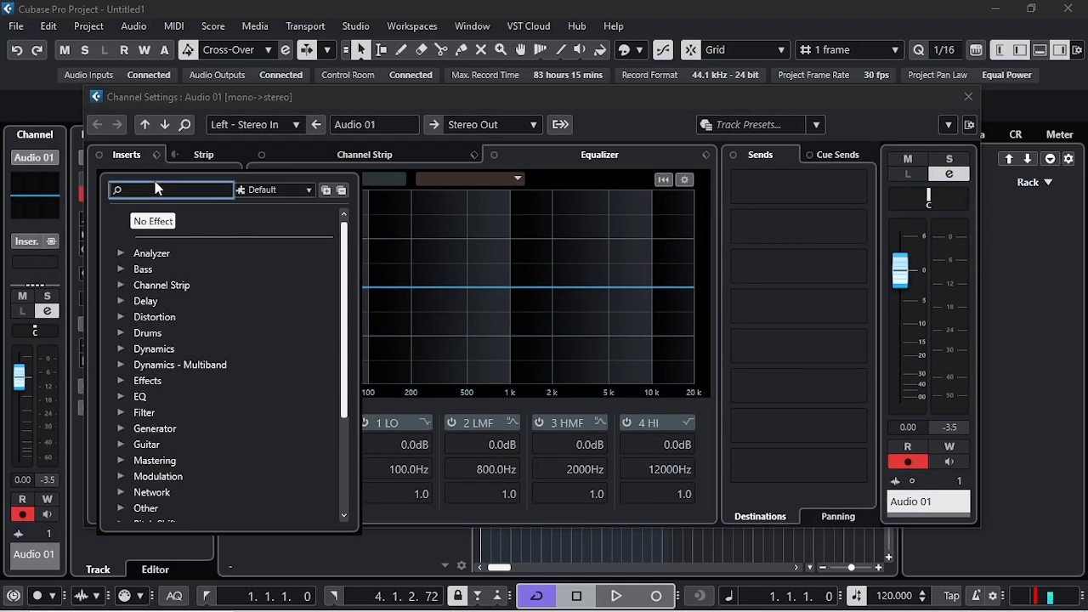
text(autotune)
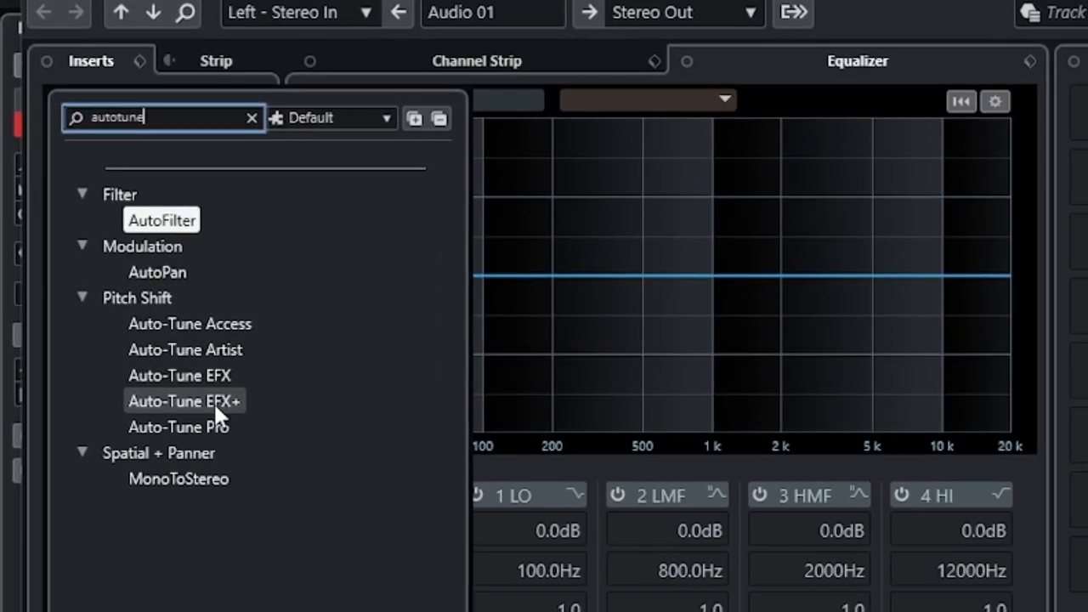
double_click(213, 401)
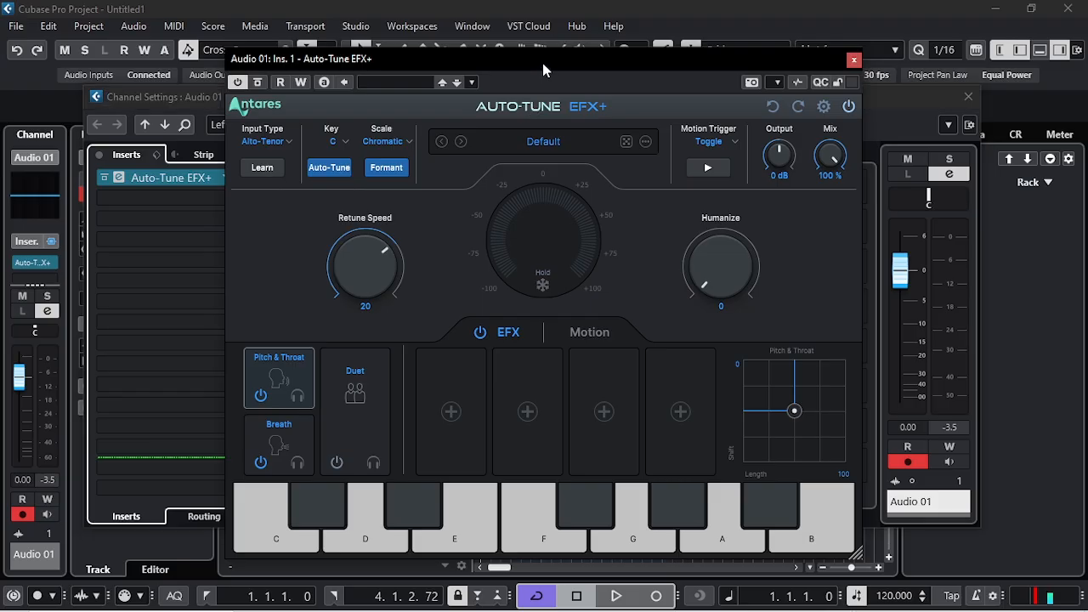
Step: Close the Audio 01 channel settings and keep the Auto-Tune EFX+ window open over the project
drag(543, 63, 521, 84)
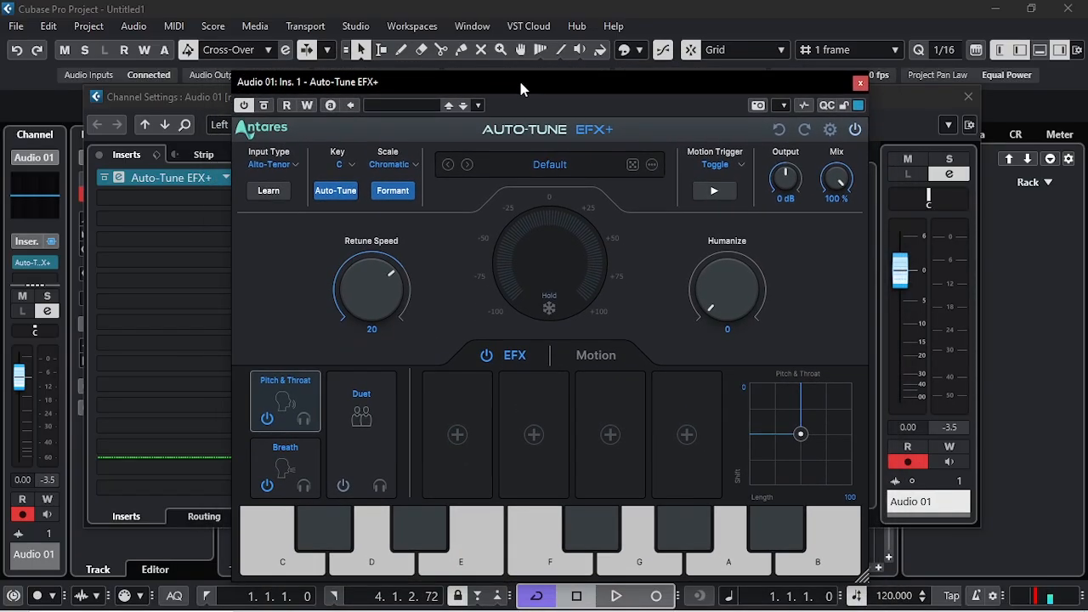
drag(520, 82, 491, 96)
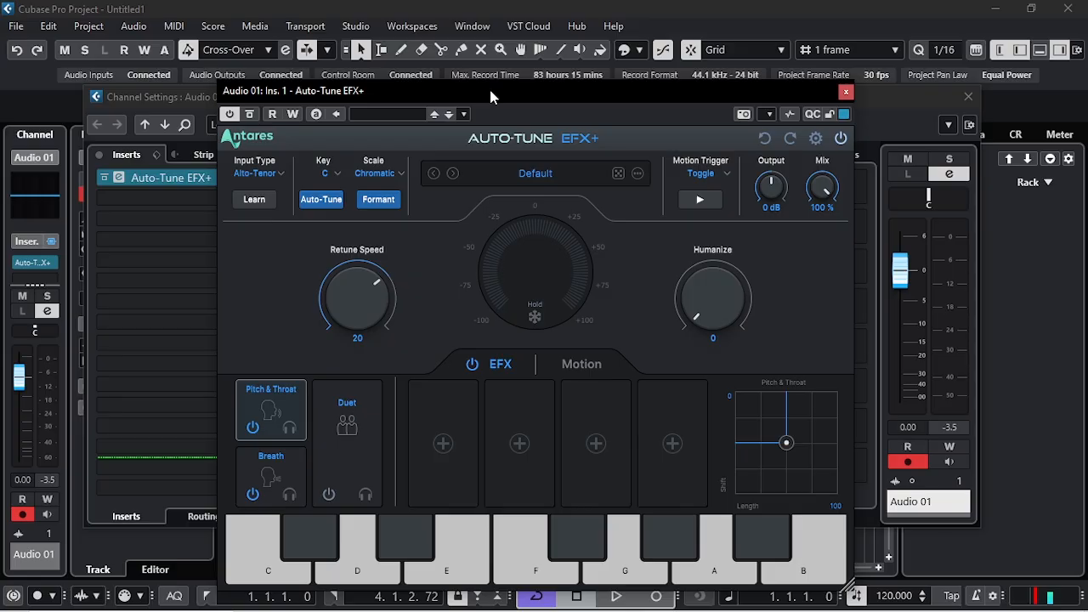
drag(490, 90, 453, 97)
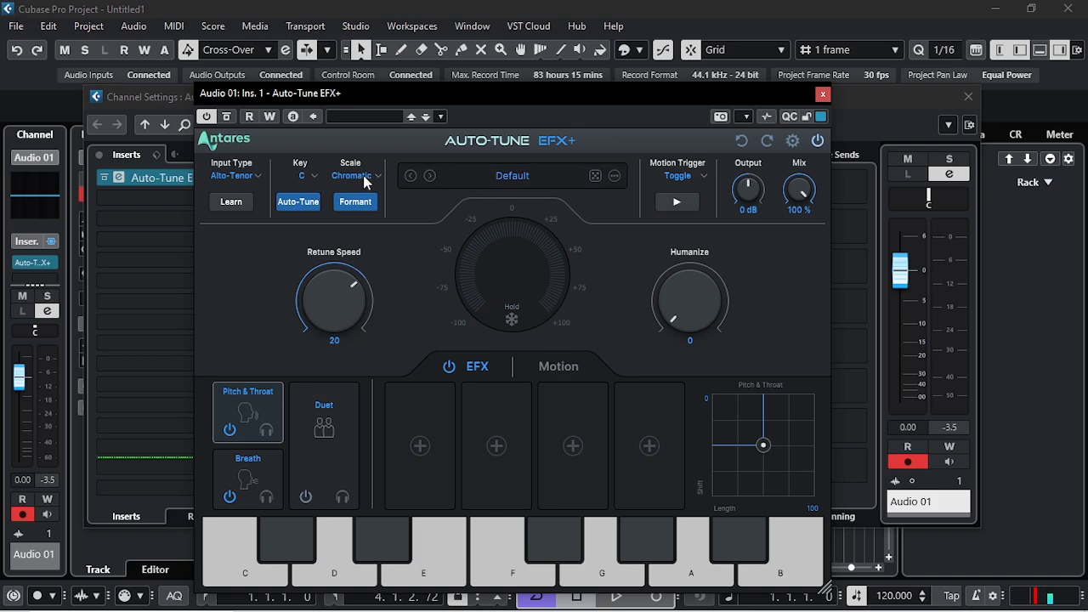
drag(466, 95, 514, 156)
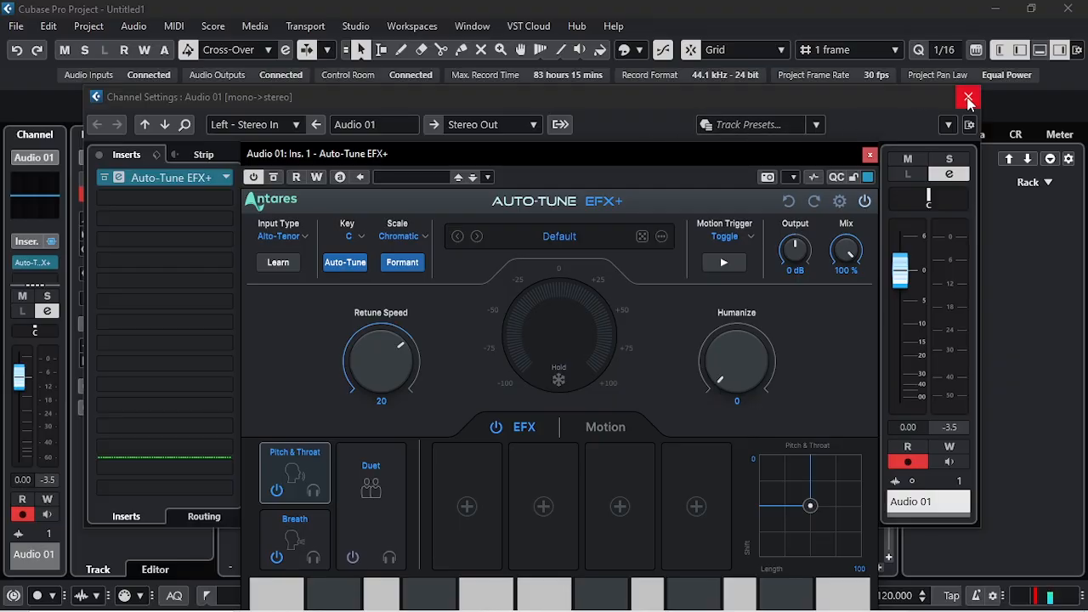
click(968, 99)
drag(688, 171, 680, 100)
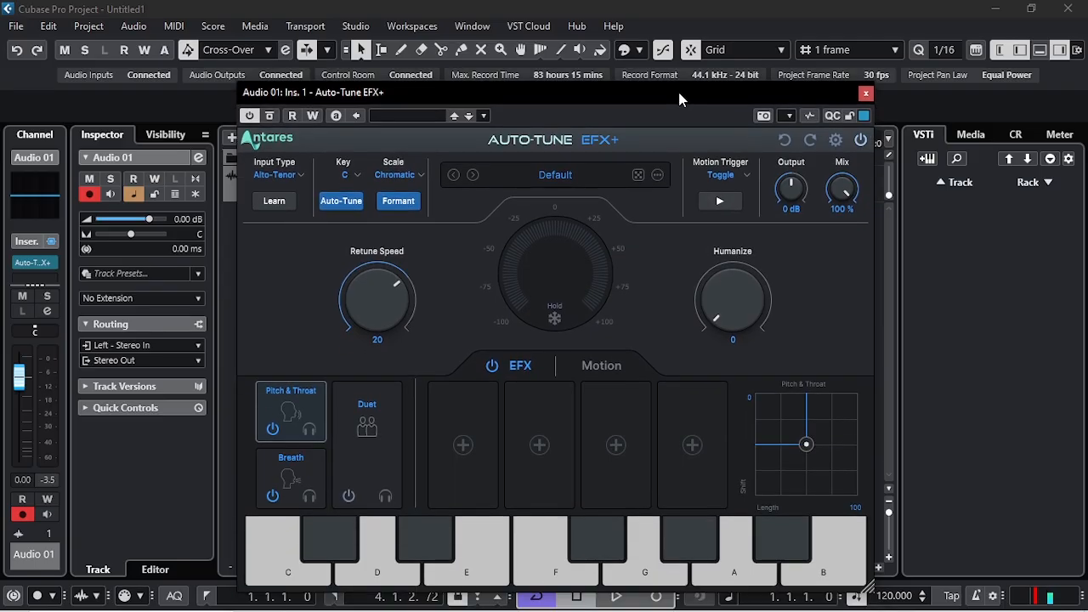
Step: Set Auto-Tune EFX+ to key C with the Minor scale and a Retune Speed of 0
click(405, 179)
click(410, 212)
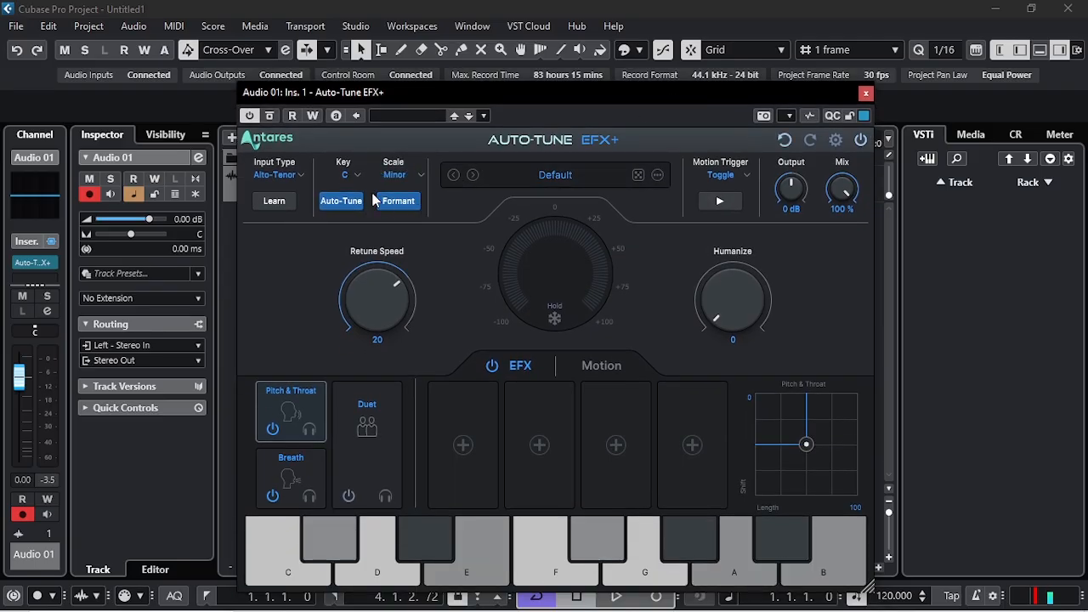
click(352, 177)
click(367, 195)
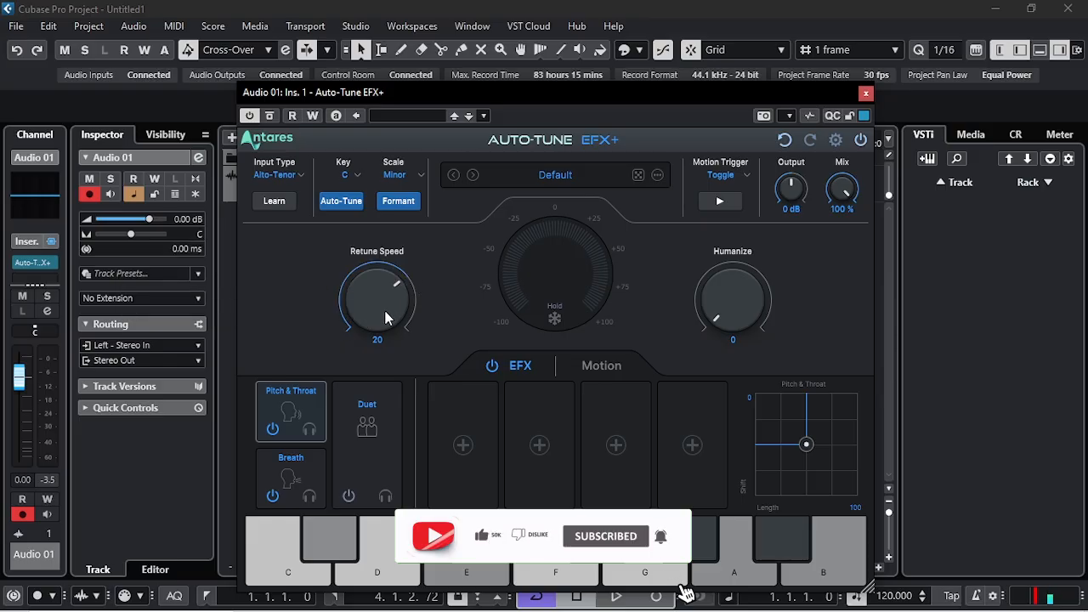
drag(387, 318, 380, 310)
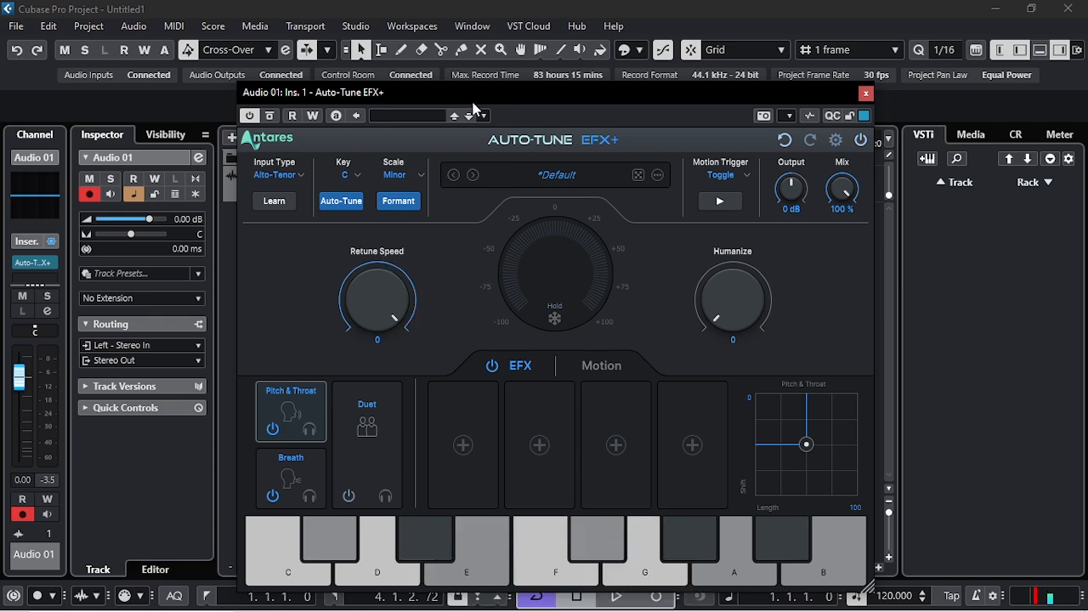
drag(476, 108, 478, 123)
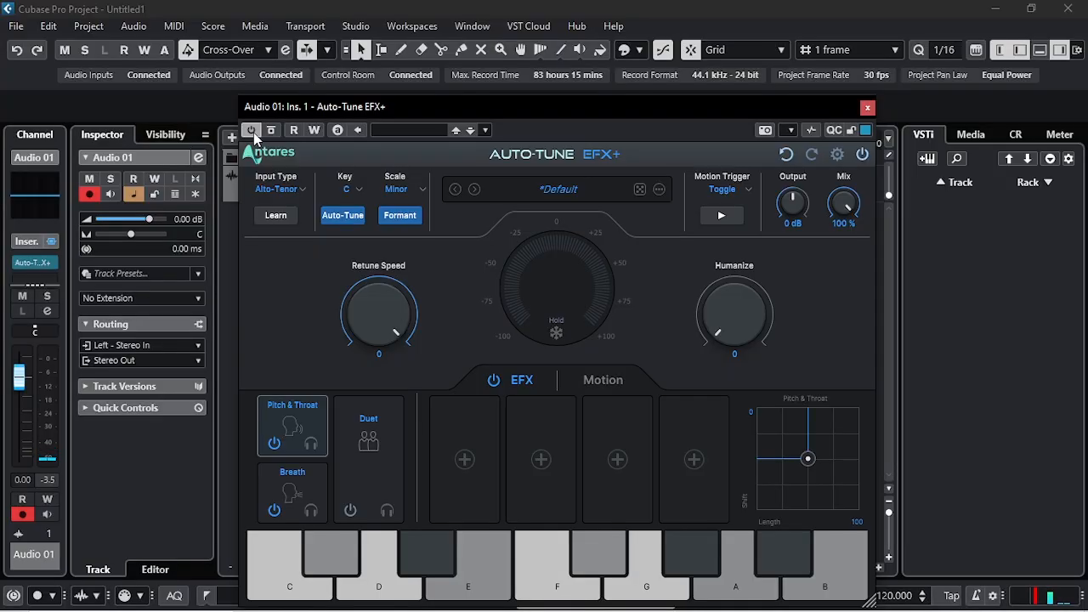
Step: Bypass Auto-Tune EFX+ and listen to the untreated vocal
click(252, 131)
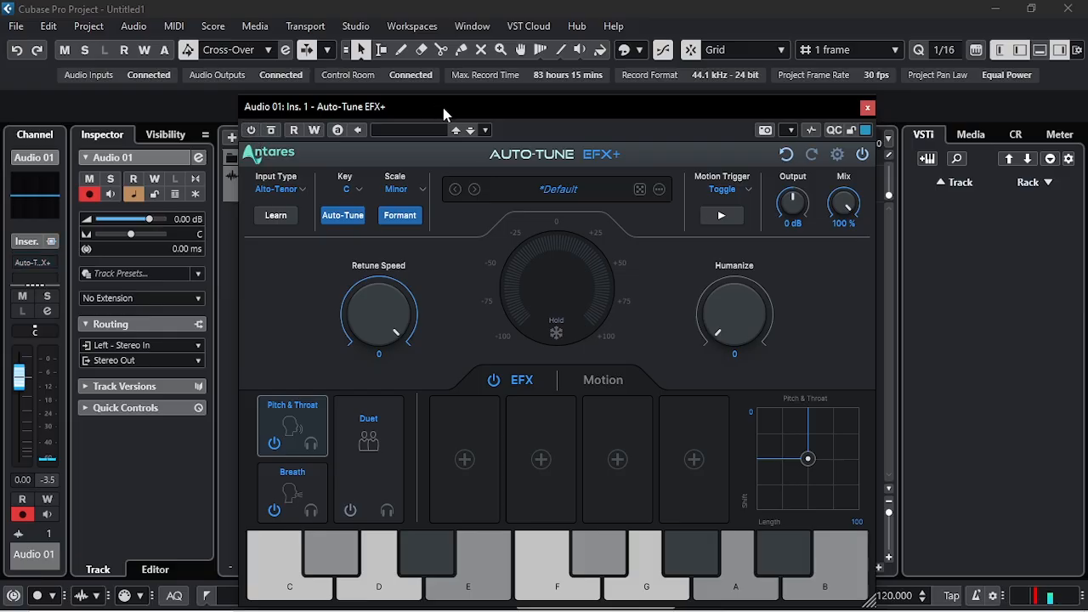
drag(443, 109, 445, 105)
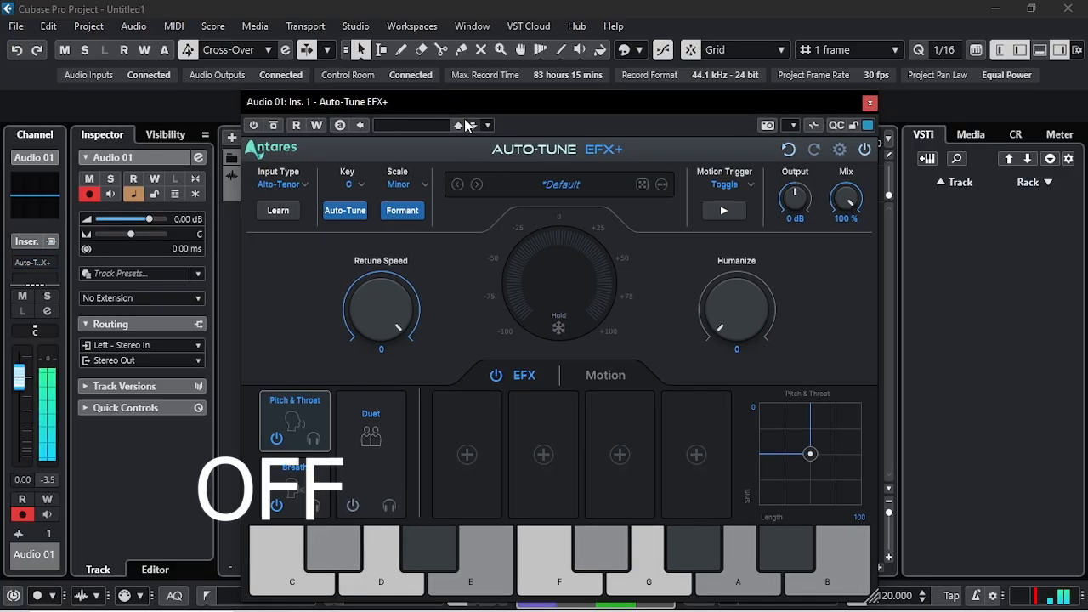
drag(464, 110, 463, 218)
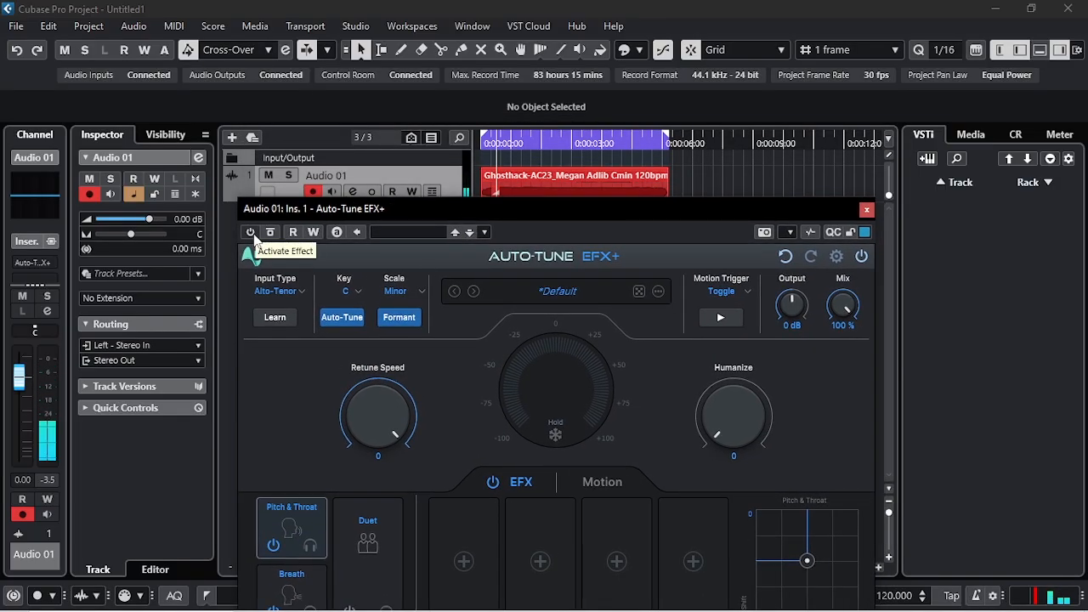
Step: Reactivate Auto-Tune EFX+ and listen to the tuned vocal for comparison
click(251, 233)
drag(522, 208, 512, 225)
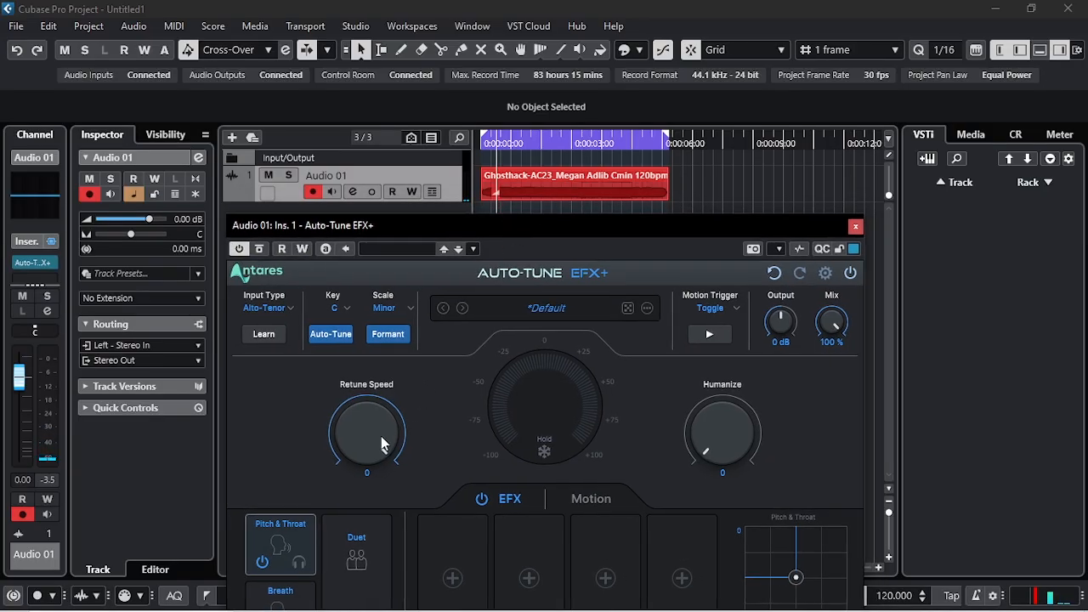
key(space)
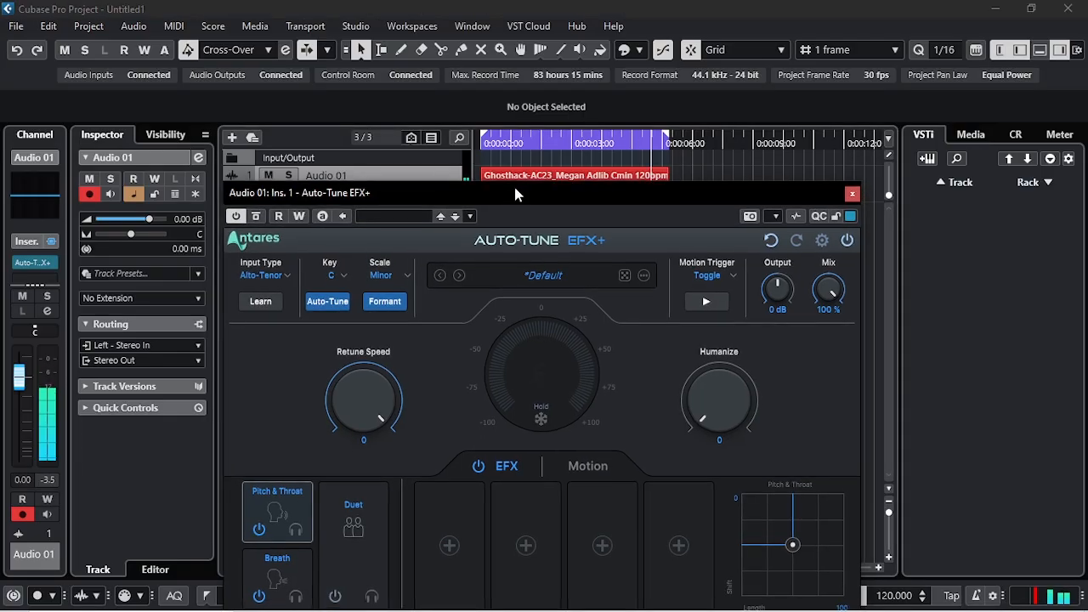
drag(509, 23, 504, 46)
drag(512, 205, 510, 152)
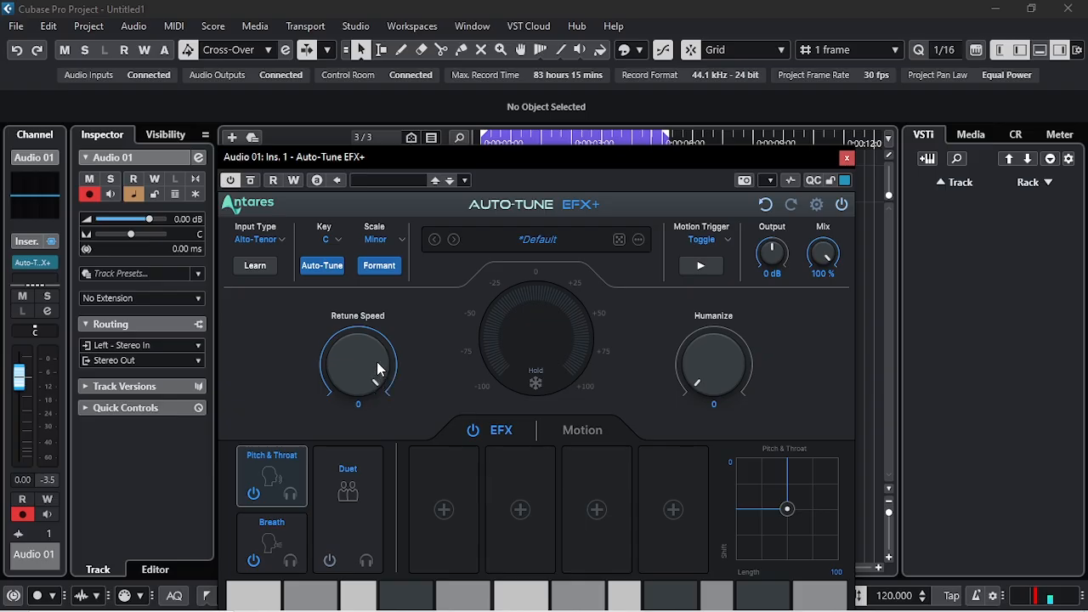
Step: Raise the Retune Speed to 400 and listen to the vocal with the slow correction
drag(379, 369, 379, 409)
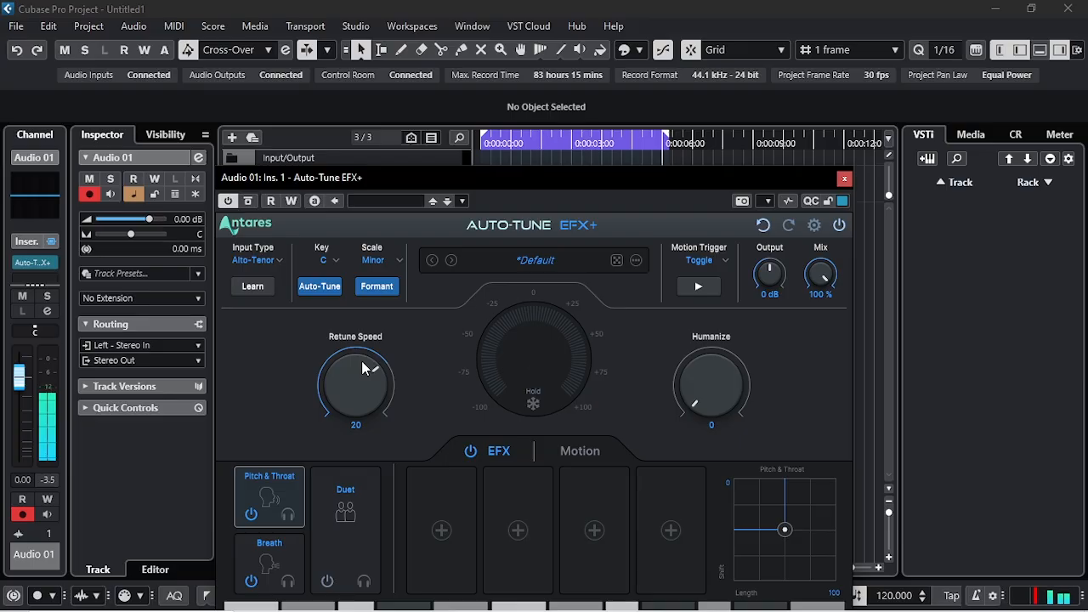
drag(361, 360, 345, 393)
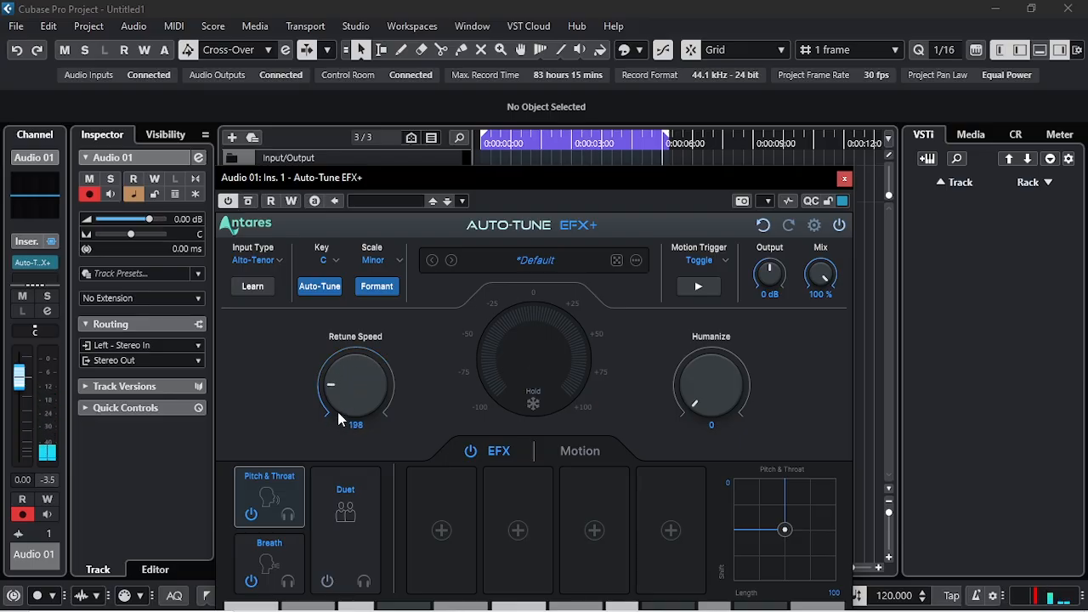
drag(526, 196, 490, 212)
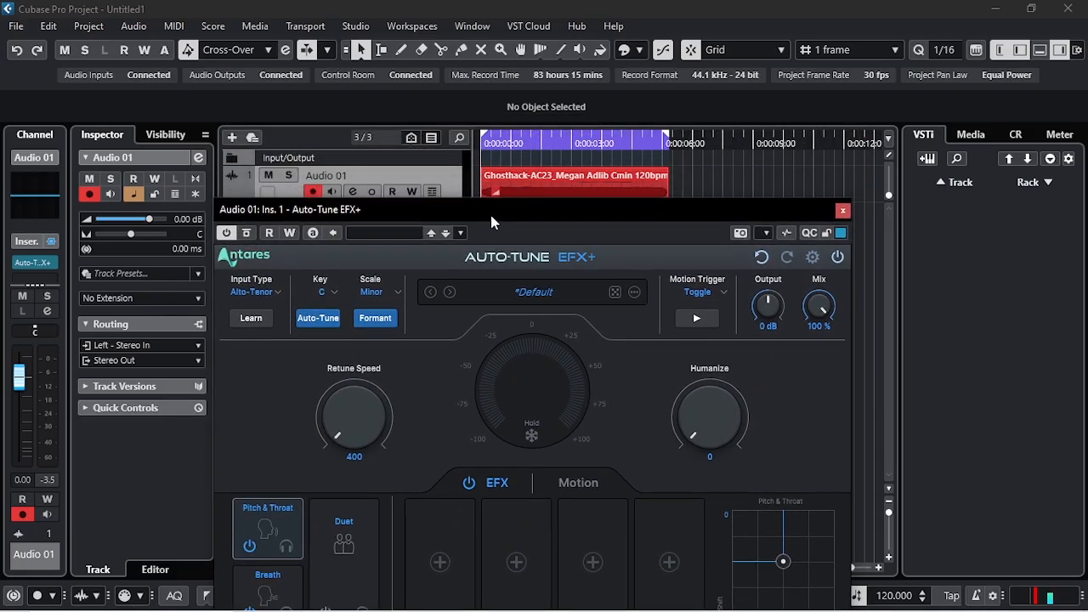
key(space)
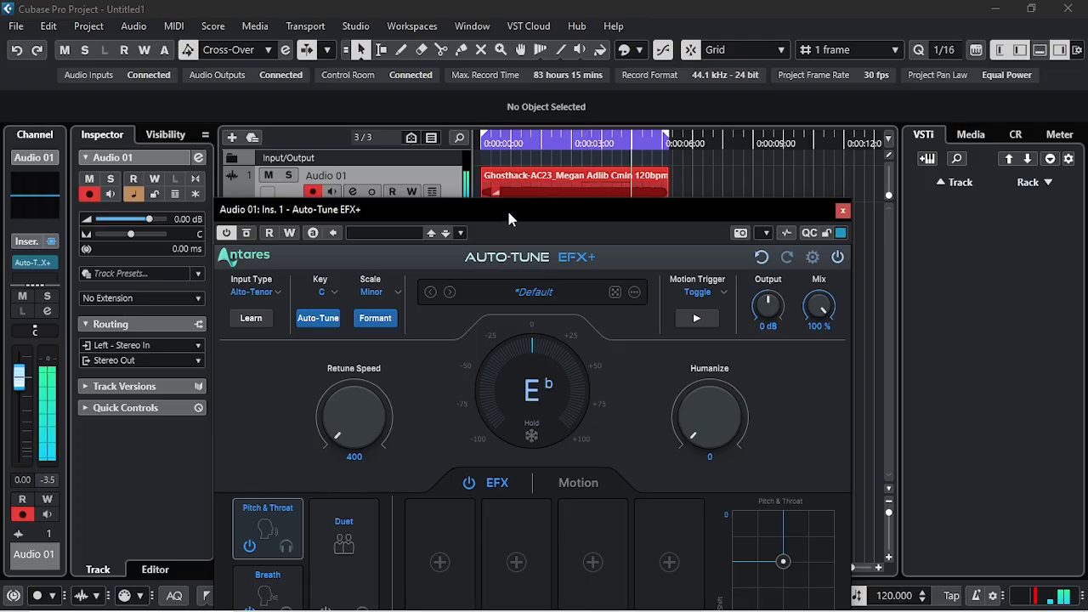
Step: Set the Retune Speed to 9 and Humanize to 63, and play the vocal
drag(507, 208, 509, 123)
drag(355, 344, 357, 263)
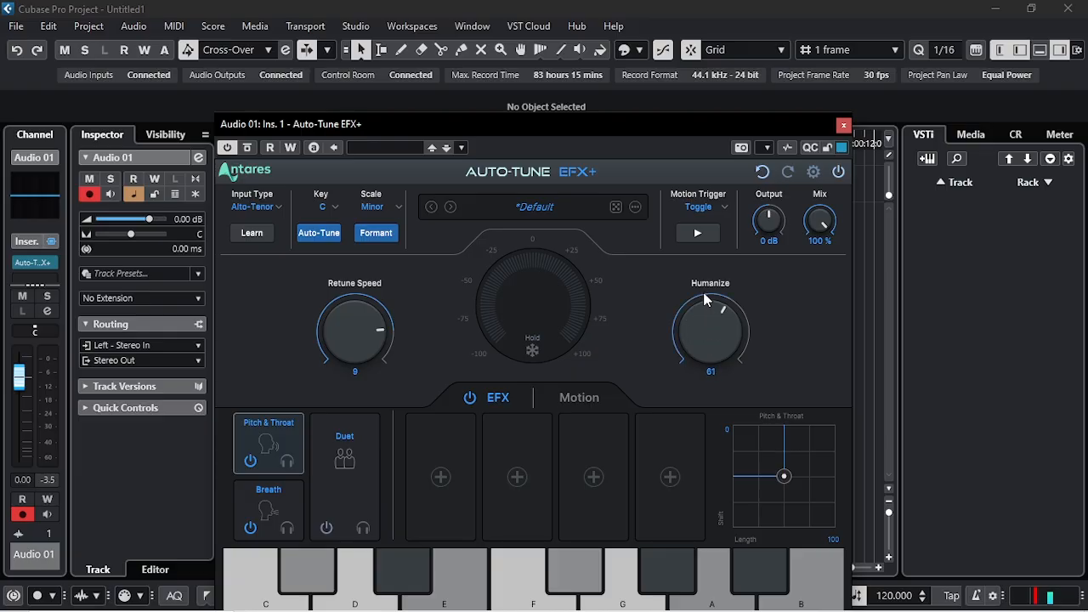
drag(561, 119, 555, 142)
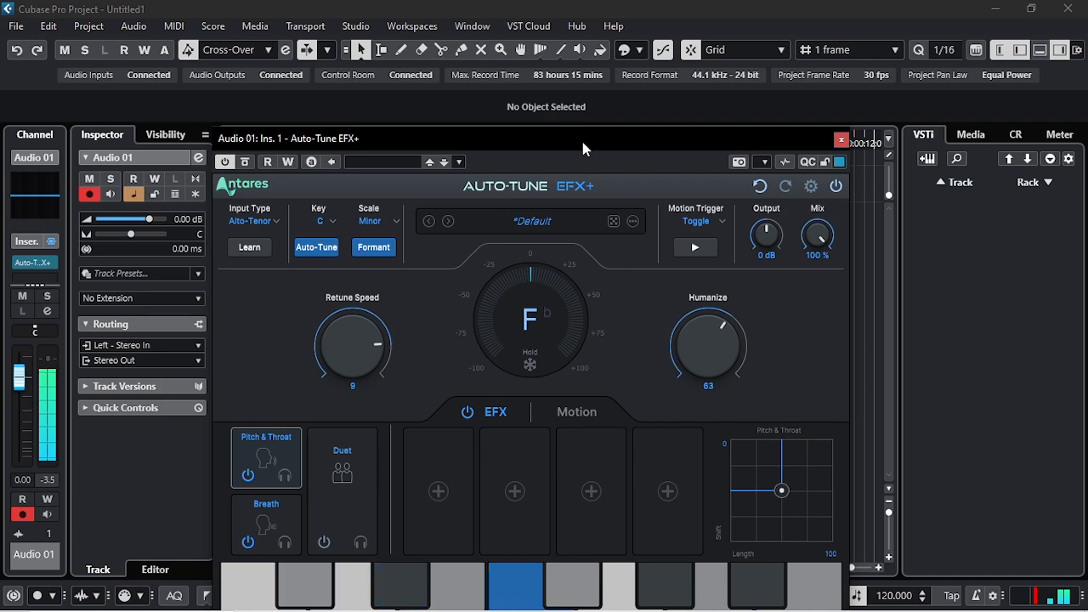
Step: Look through the Input Type options of Auto-Tune EFX+
drag(583, 149, 594, 224)
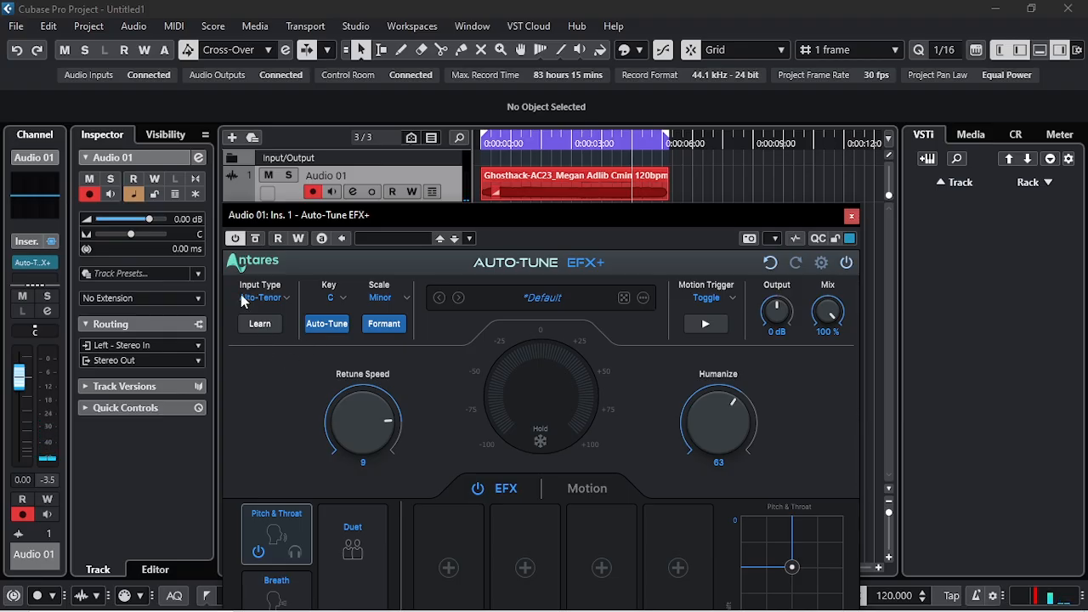
click(279, 303)
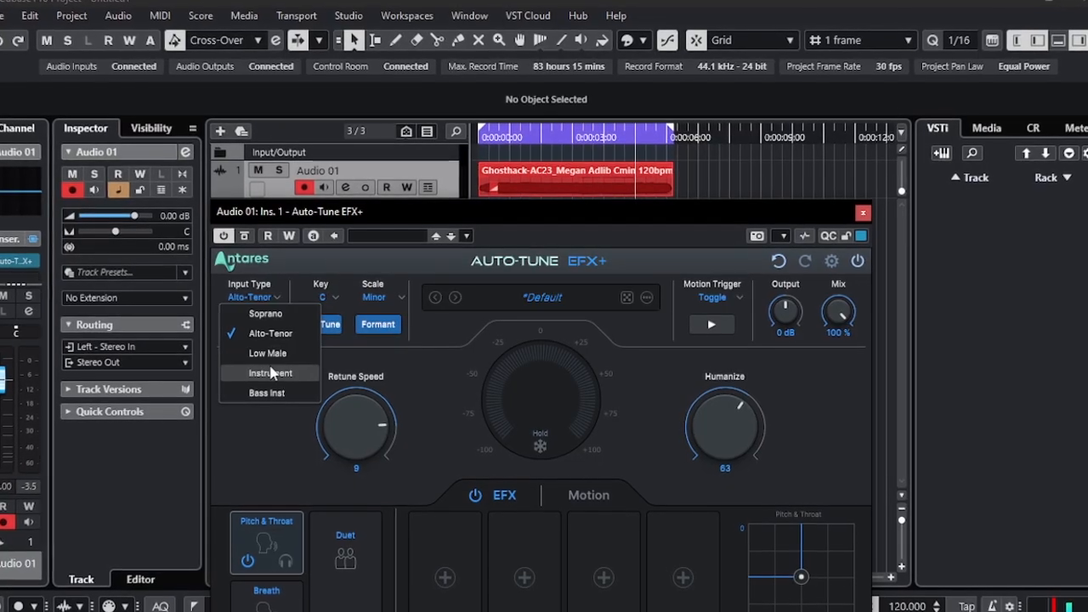
click(275, 420)
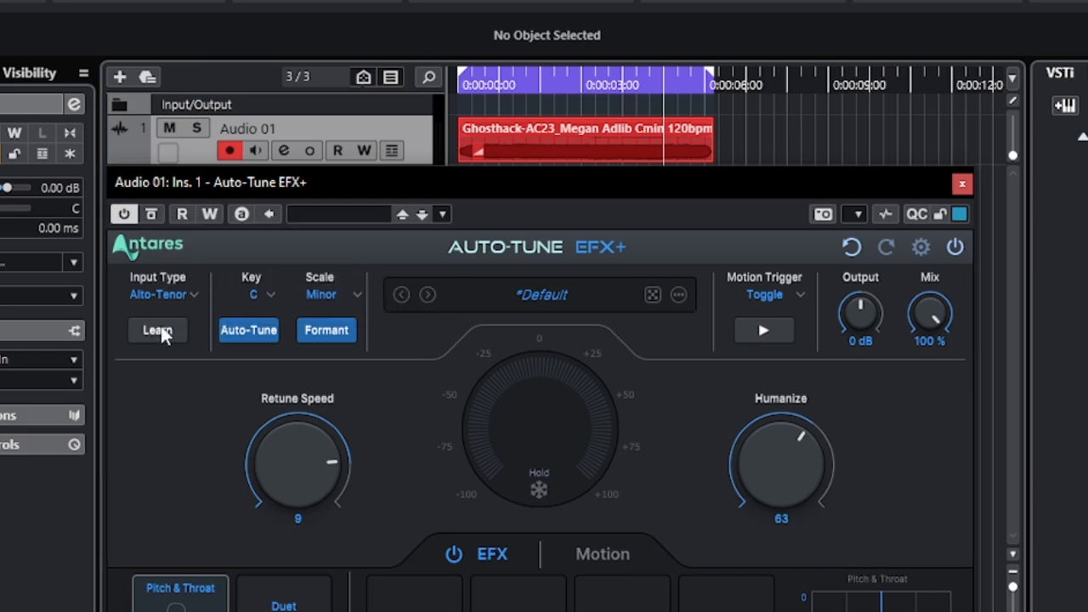
Step: Use Learn to detect the input type while playing the vocal from the start, and check which type is selected
mouse_move(435, 187)
mouse_down()
mouse_move(432, 167)
mouse_move(426, 191)
mouse_up()
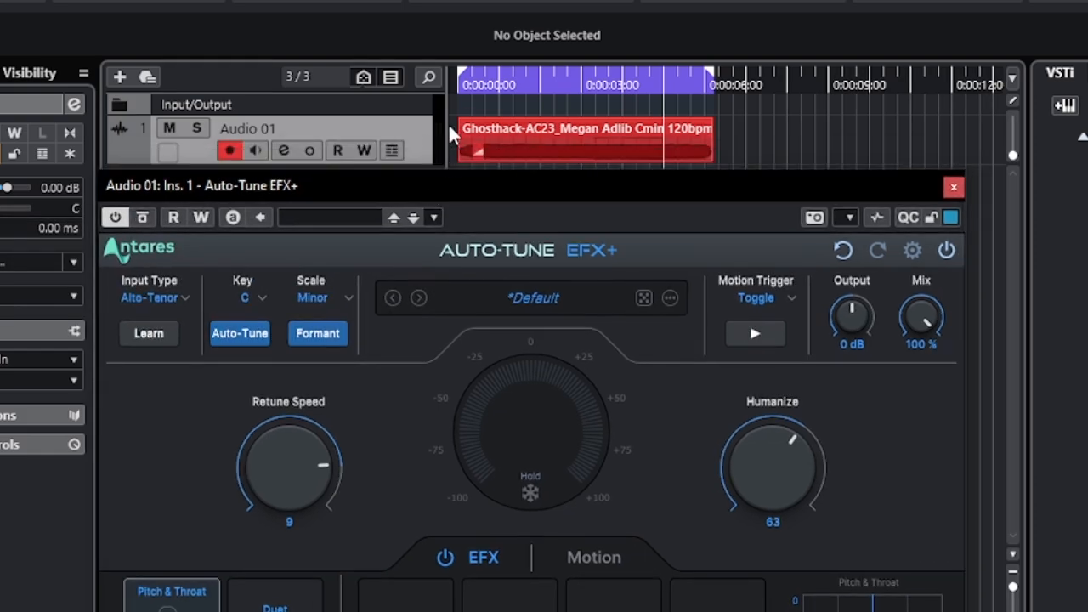
click(467, 84)
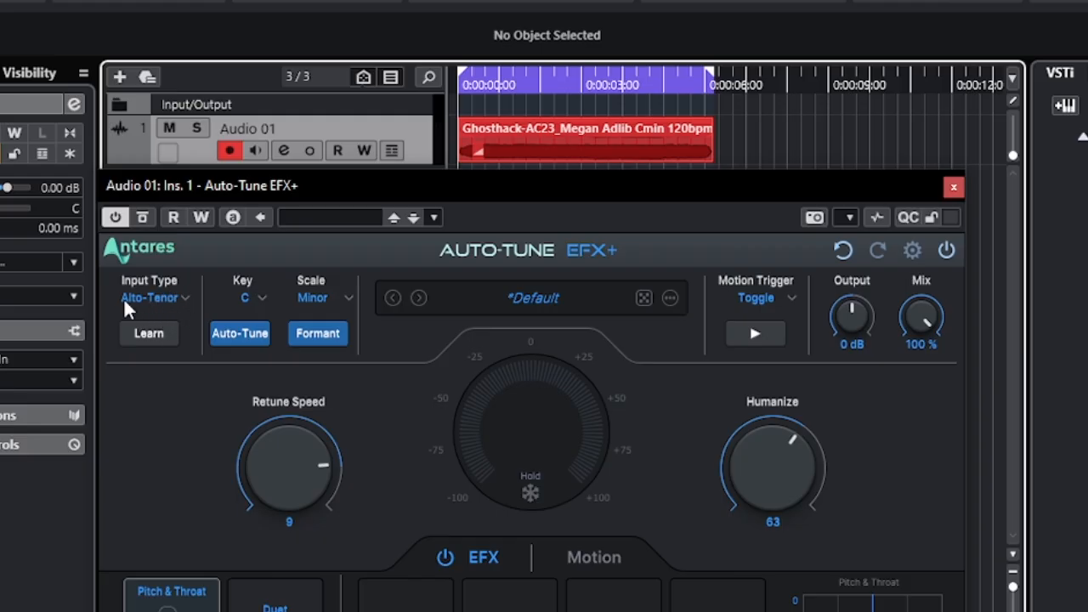
click(155, 333)
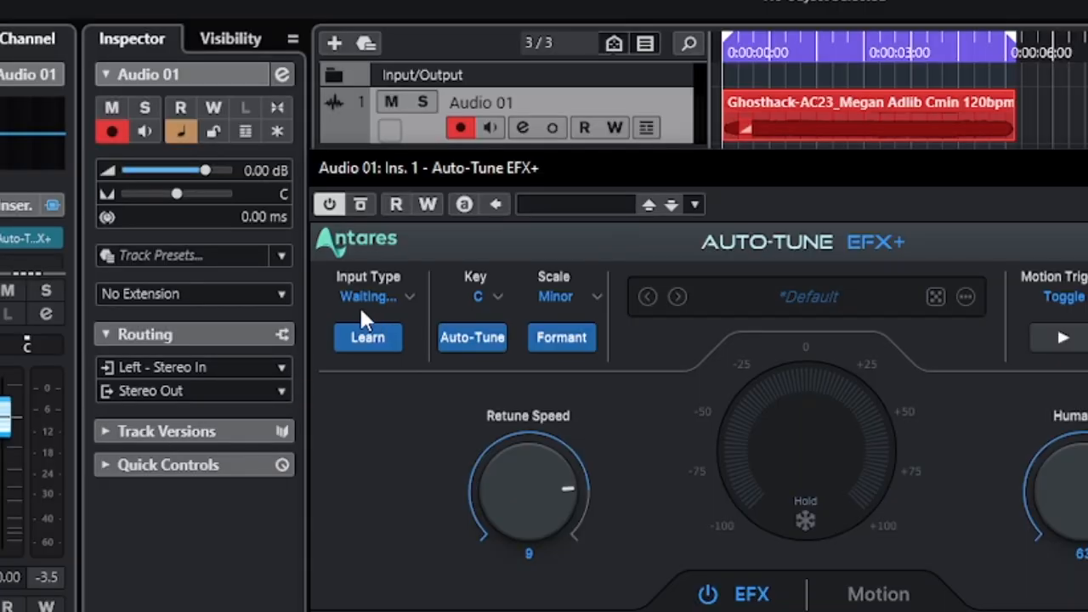
drag(645, 168, 647, 177)
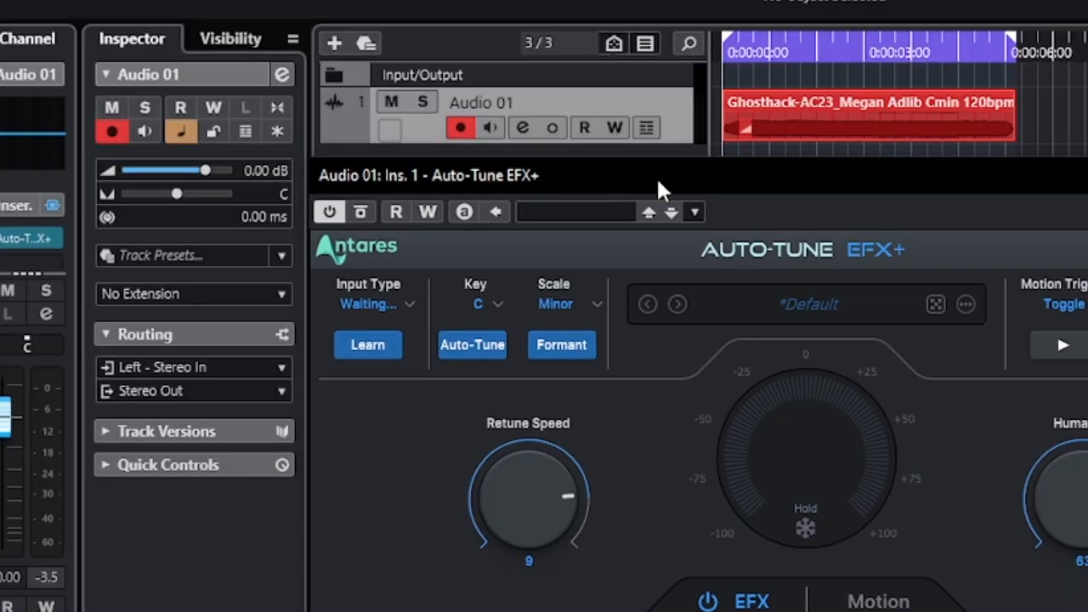
key(space)
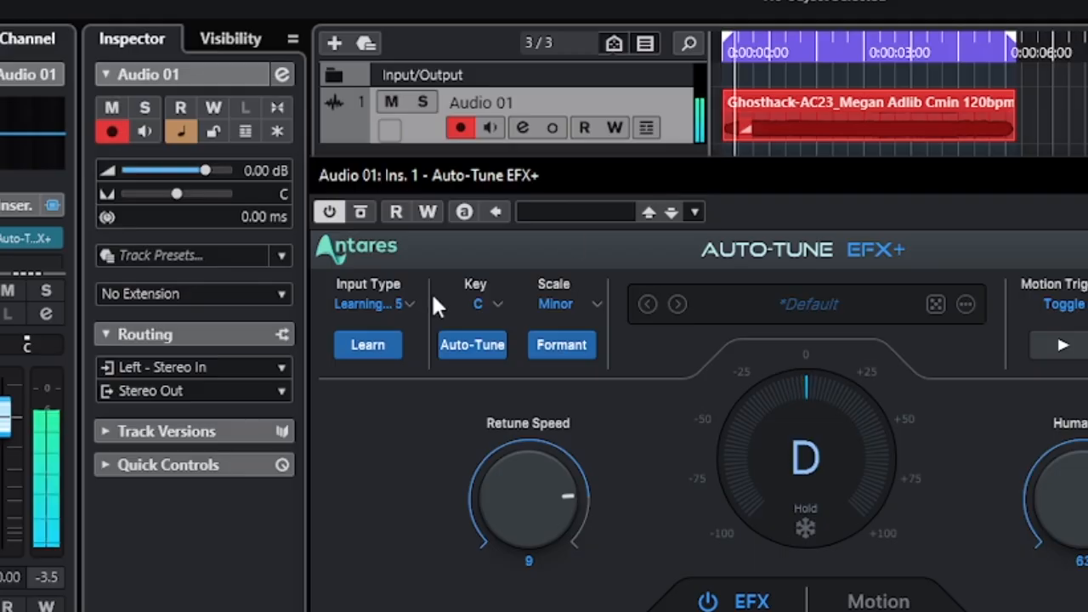
click(397, 342)
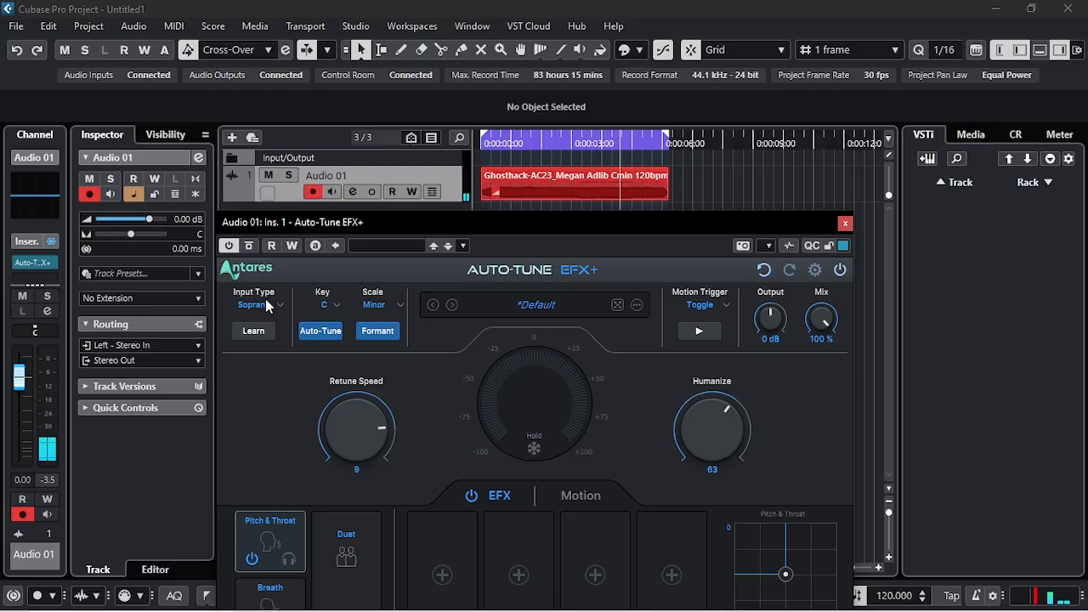
click(266, 304)
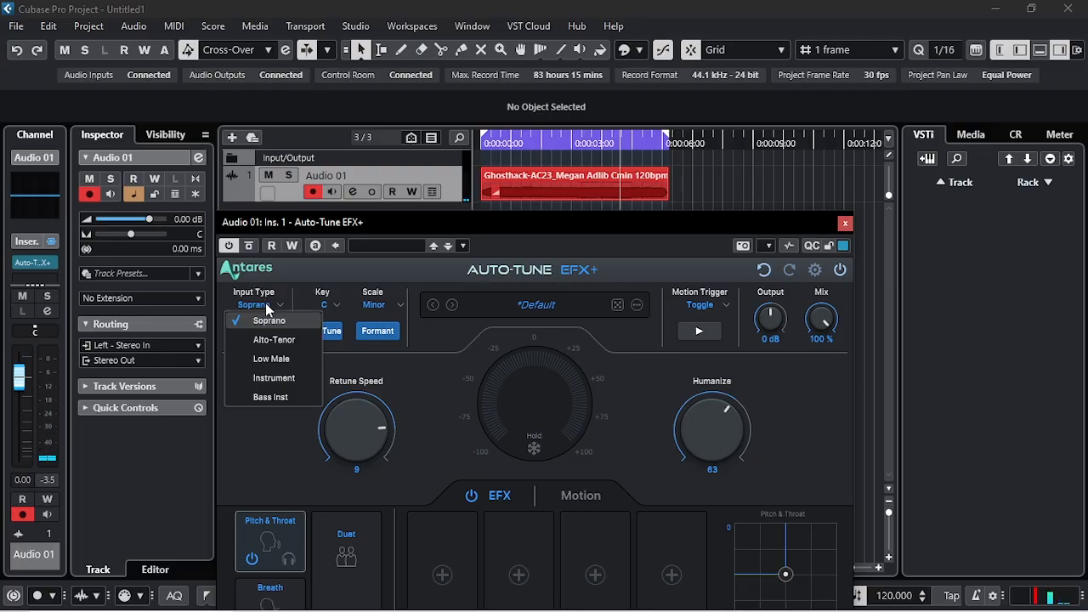
click(266, 309)
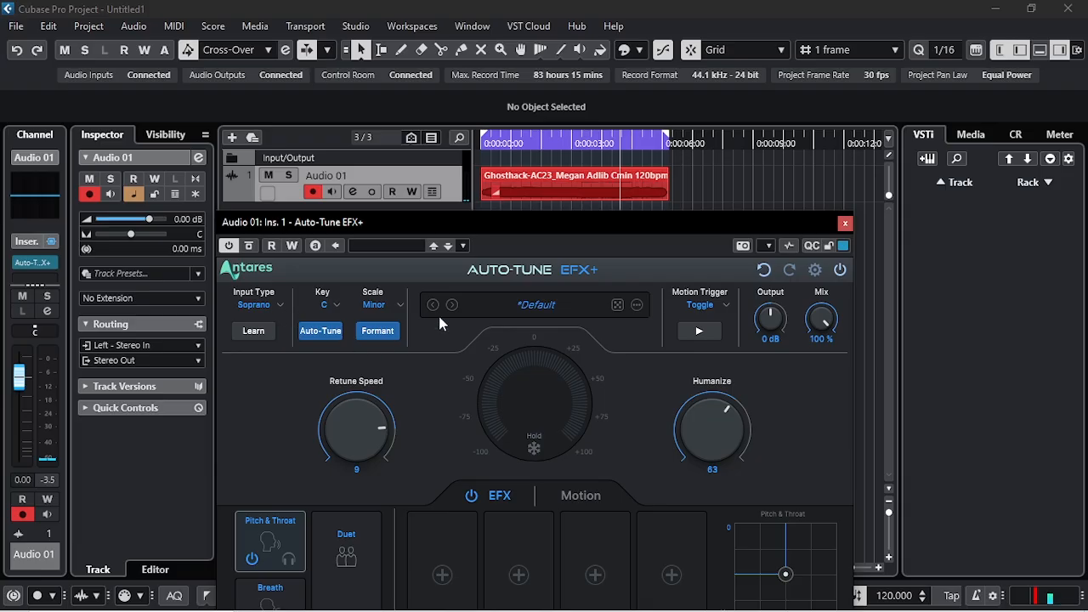
Step: Try the Compress effect in the first EFX slot and remove it again
drag(470, 228, 447, 228)
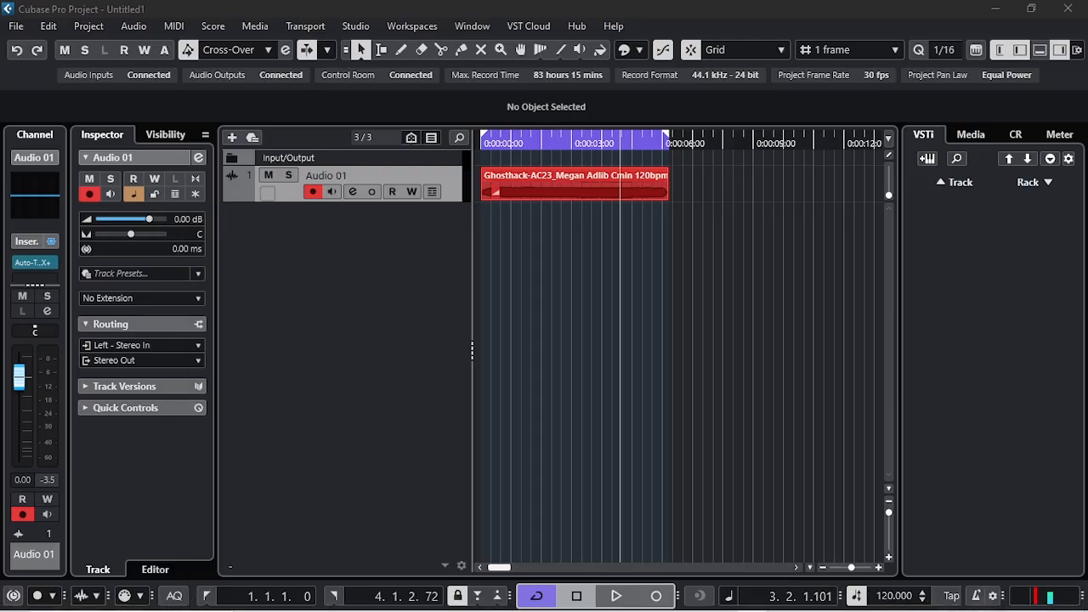
click(535, 272)
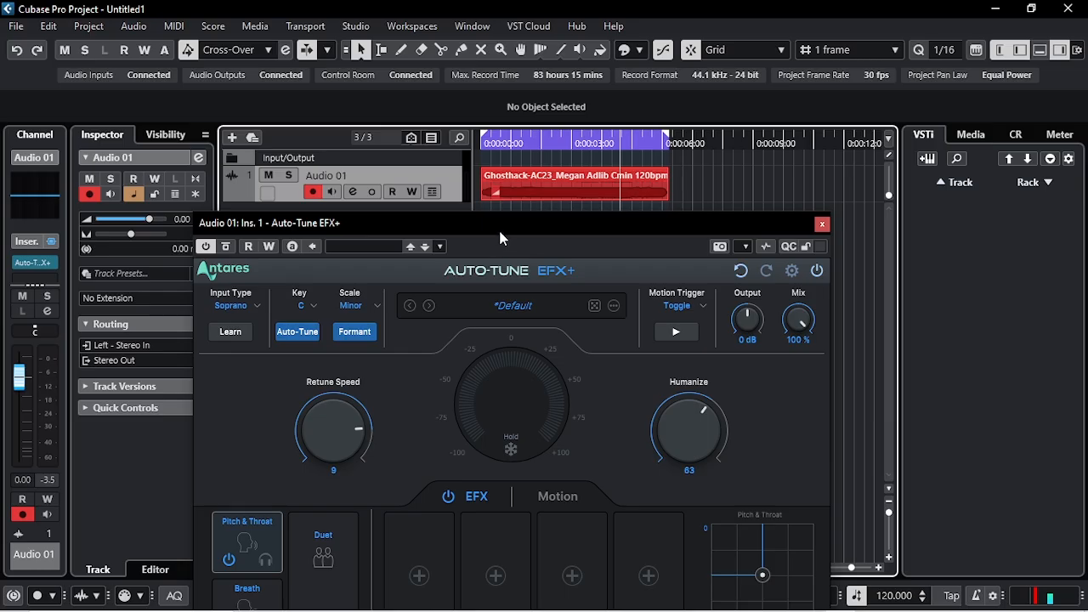
drag(492, 231, 496, 130)
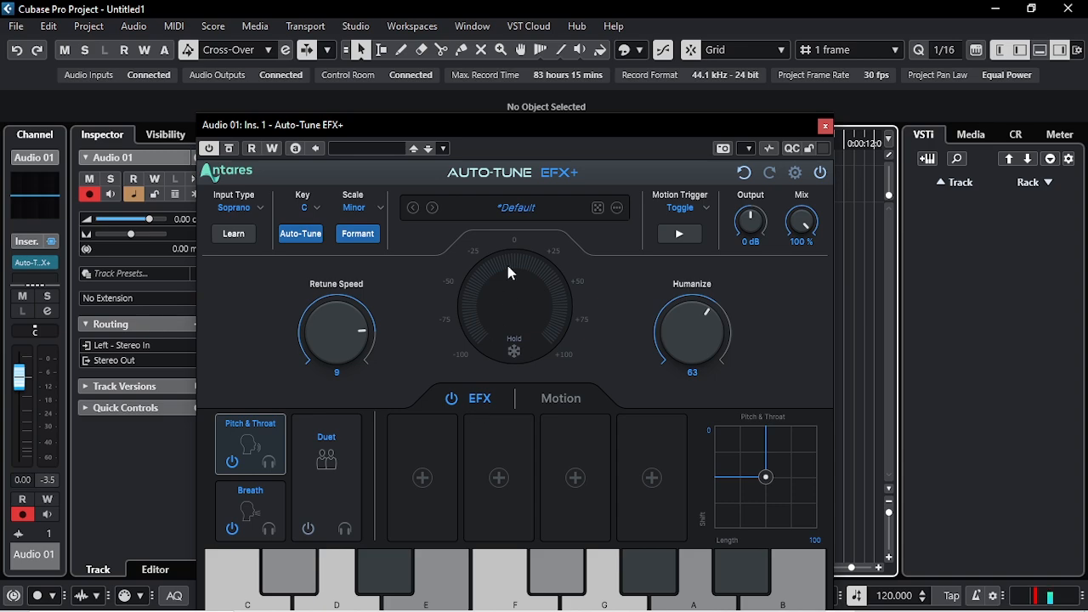
drag(530, 139, 508, 100)
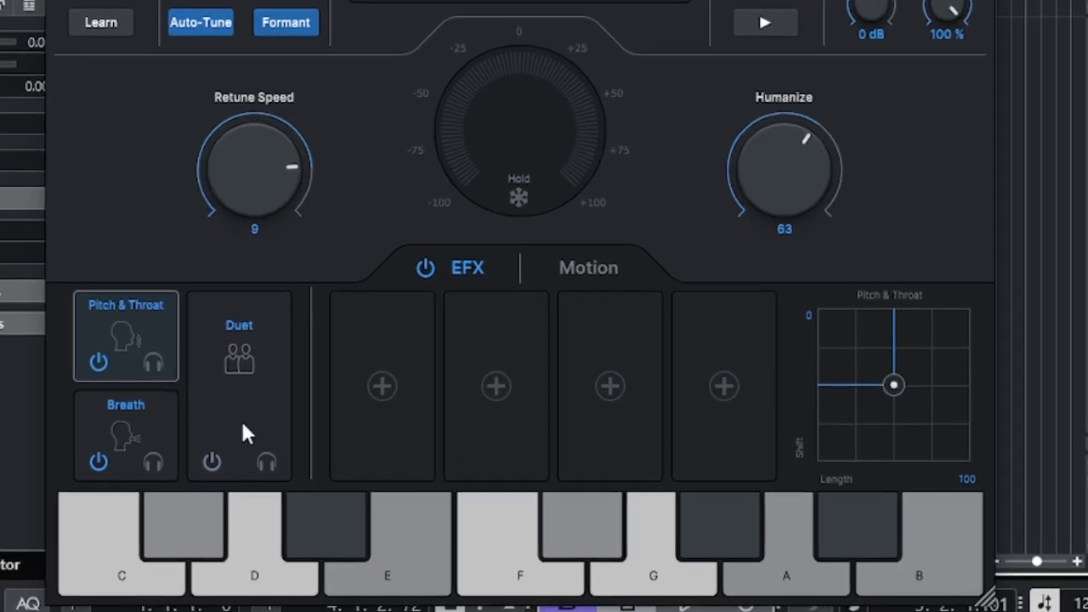
click(495, 386)
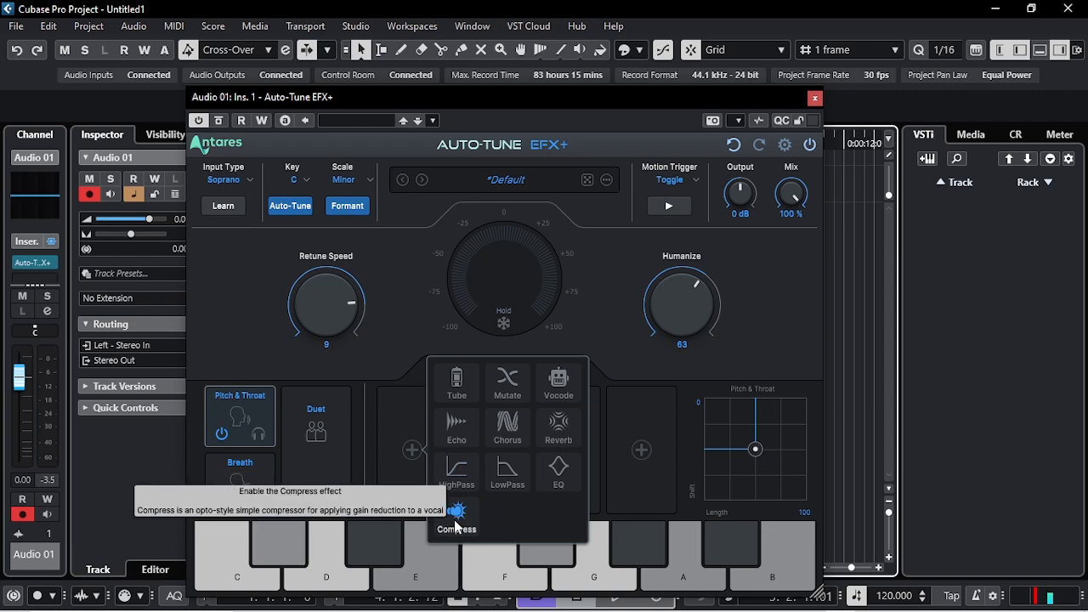
click(457, 515)
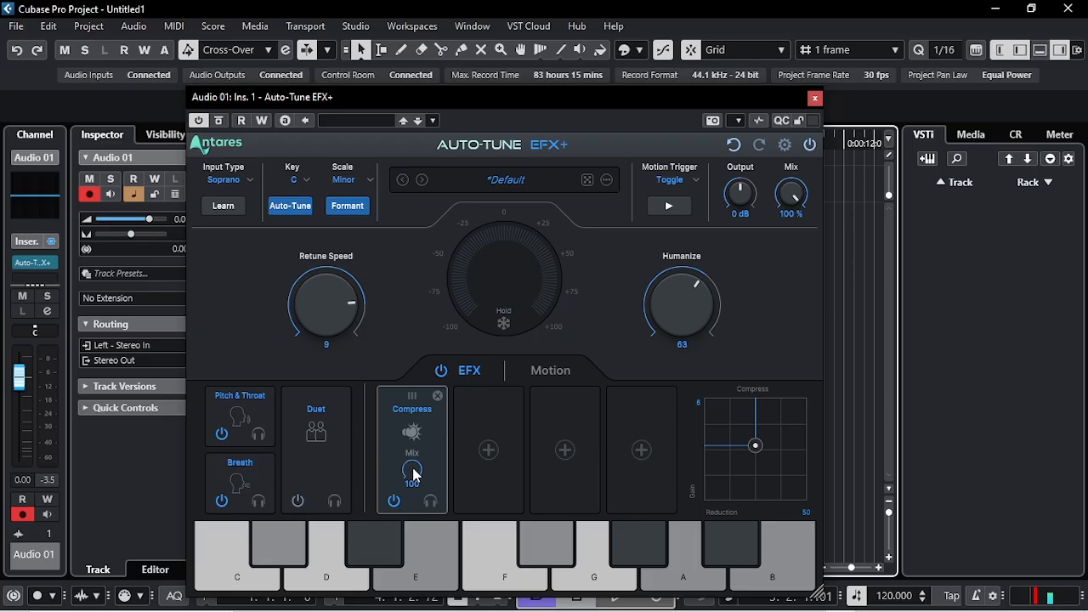
drag(424, 526, 423, 504)
click(438, 396)
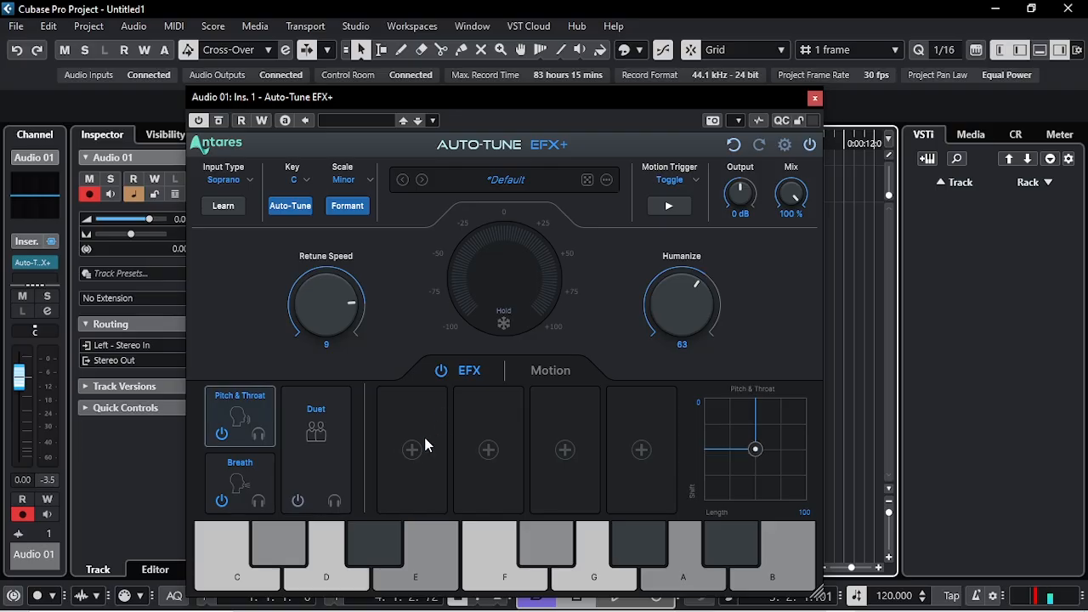
Step: Add Reverb to the first EFX slot and set its Mix to 18 while the vocal plays from the start
click(417, 449)
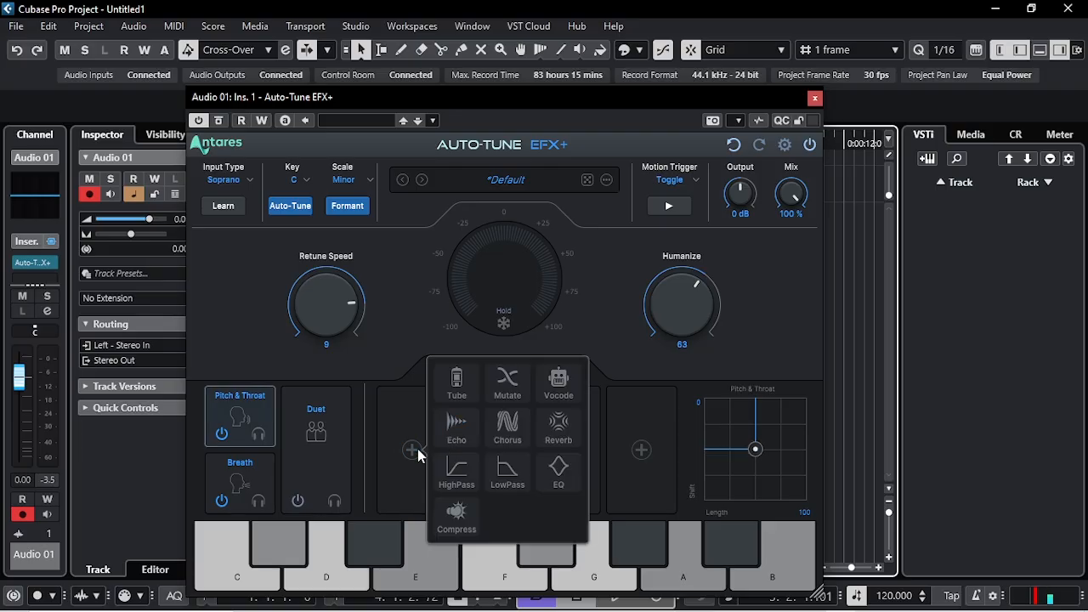
click(558, 438)
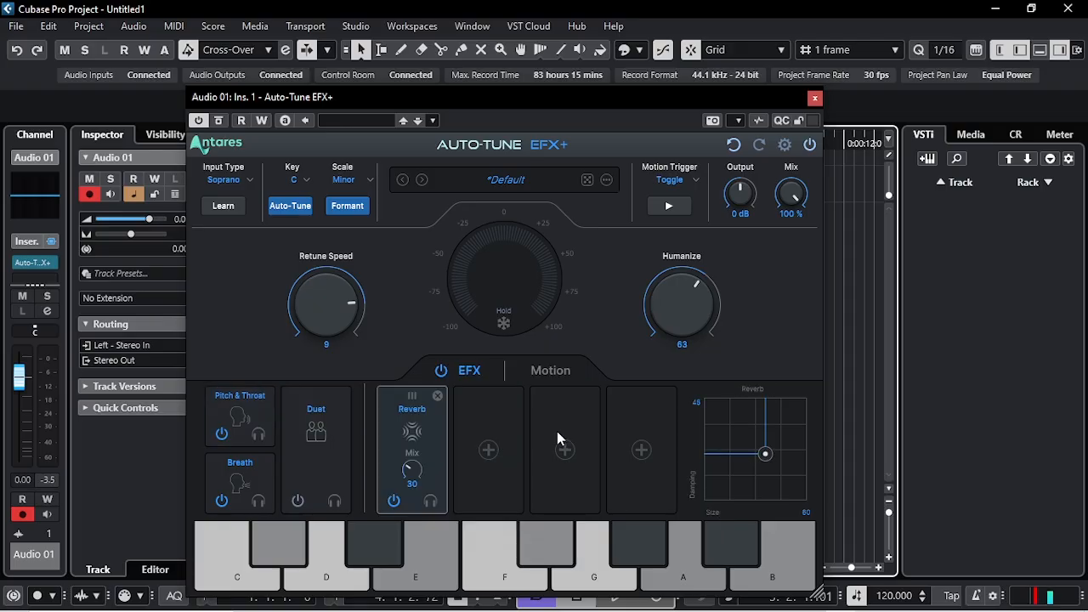
drag(515, 105, 535, 174)
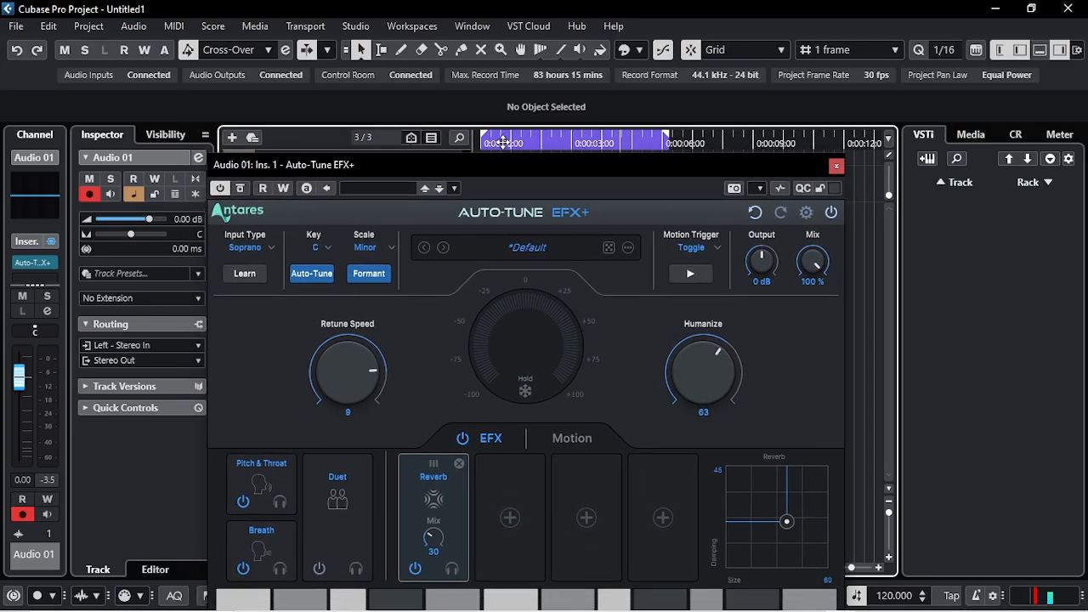
drag(481, 143, 466, 149)
drag(500, 185, 495, 94)
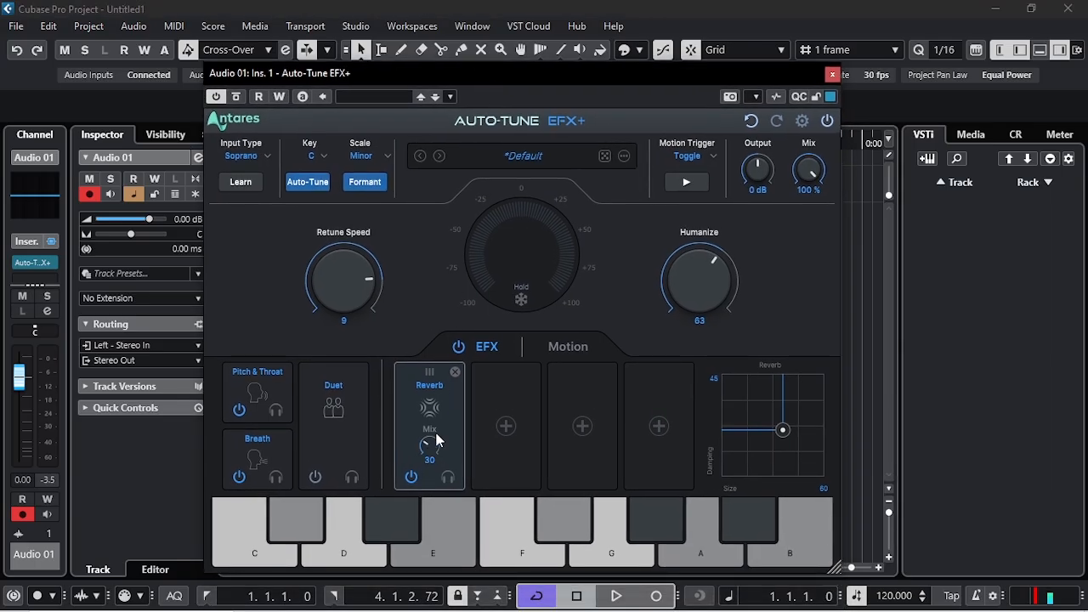
drag(482, 67, 485, 104)
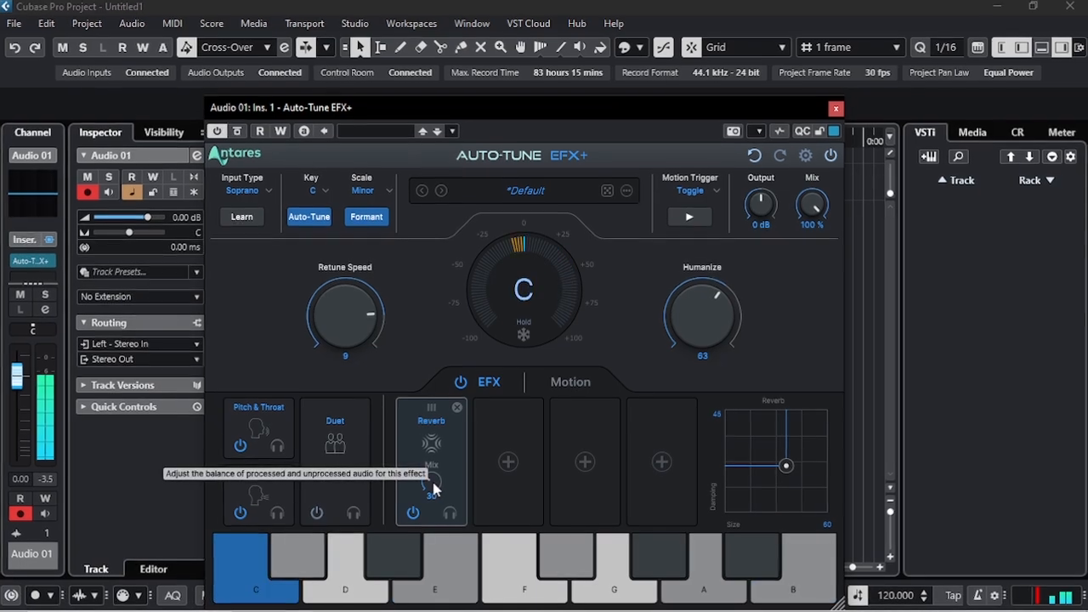
drag(433, 485, 435, 538)
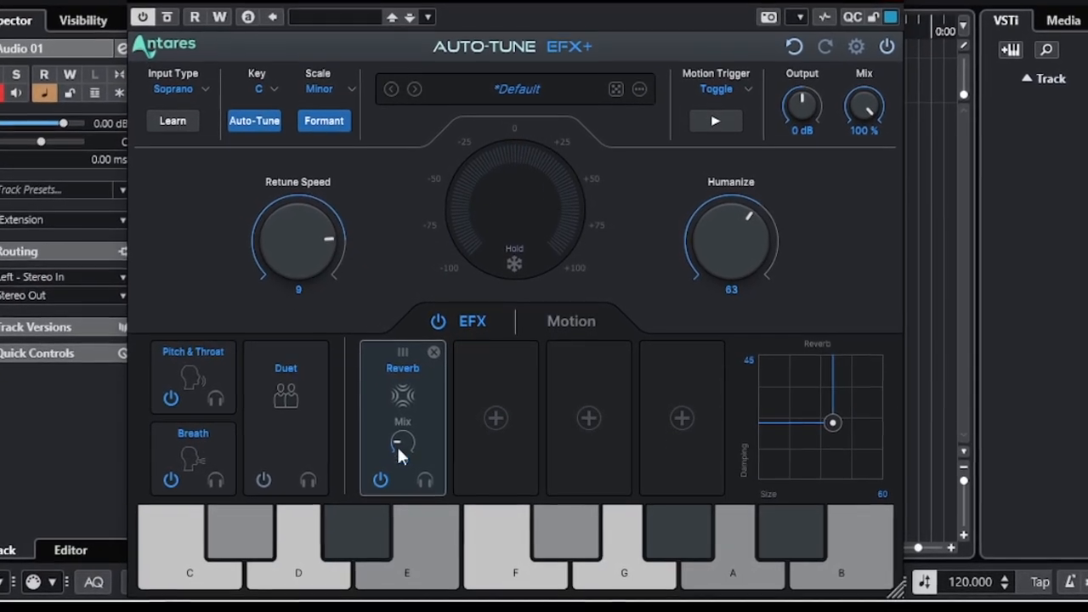
Step: Look over the effects available for the second EFX slot and remove the Reverb from the first
click(497, 419)
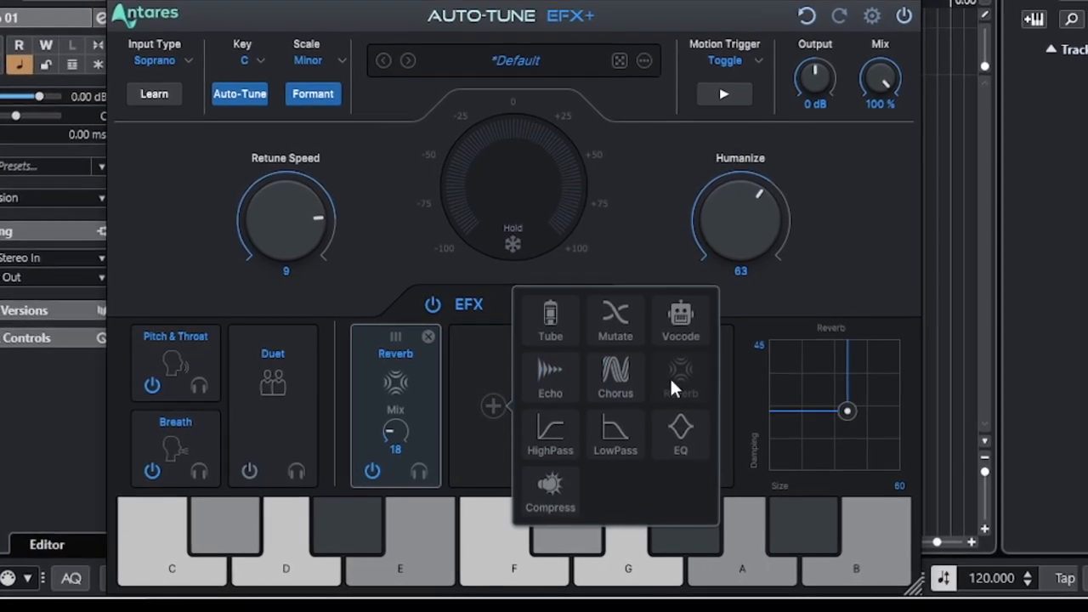
click(772, 286)
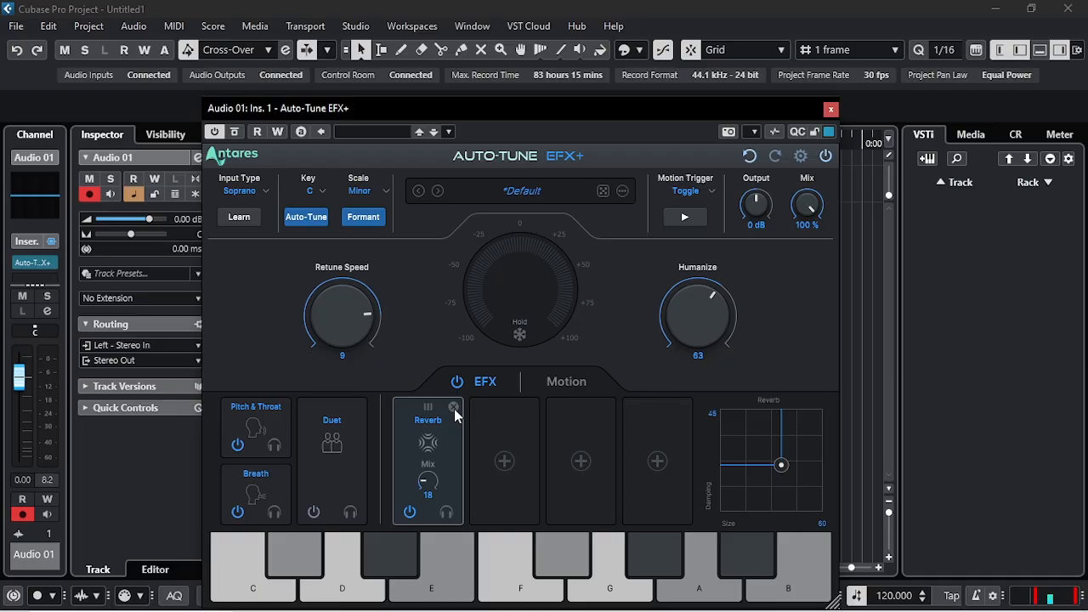
click(454, 408)
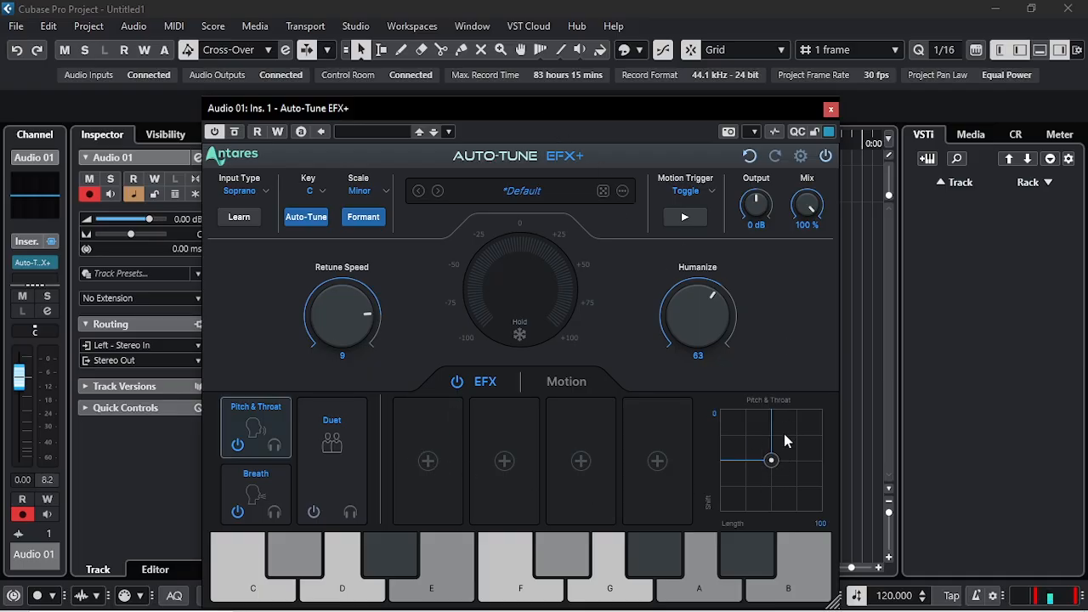
Step: Try different Pitch & Throat positions while the vocal plays, ending with Shift at 0 and Length at 94
drag(773, 461, 795, 442)
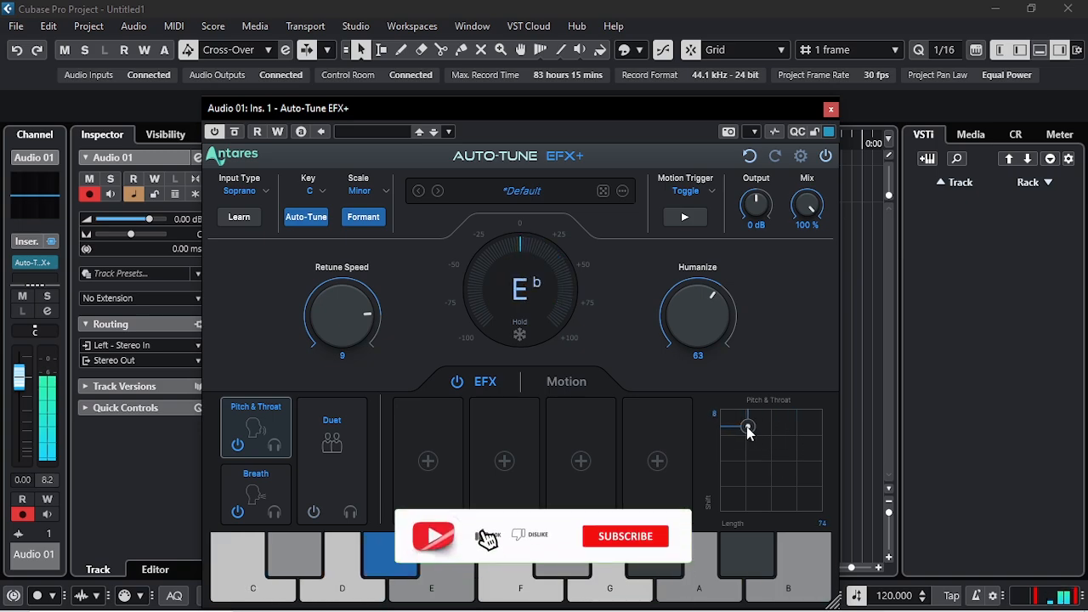
drag(747, 432, 770, 466)
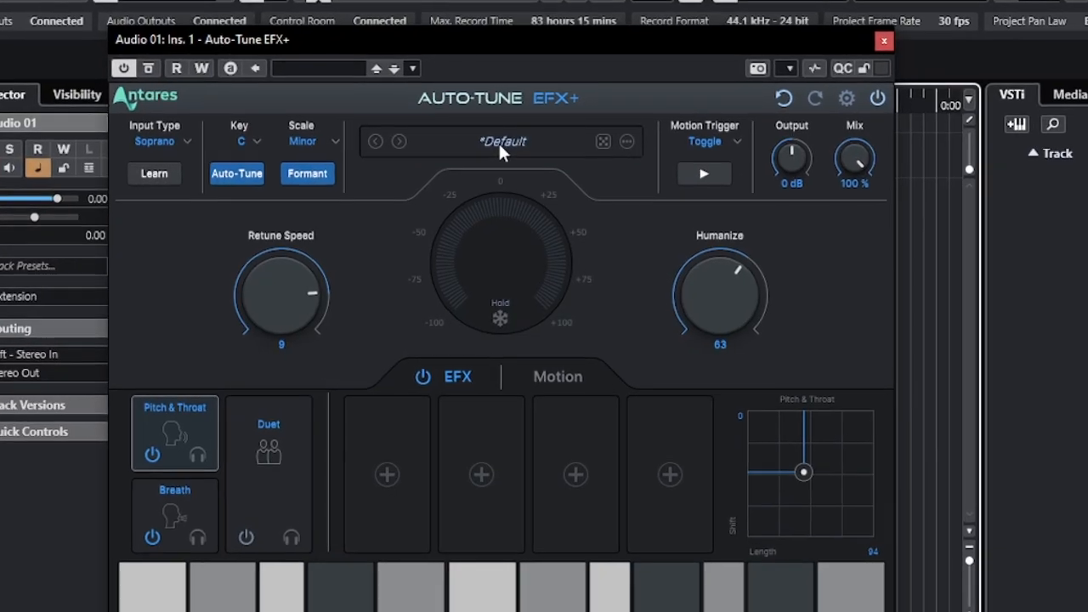
Step: Browse the presets offered in the Antares, Bon Iver and Electropoint categories of the preset list
click(501, 146)
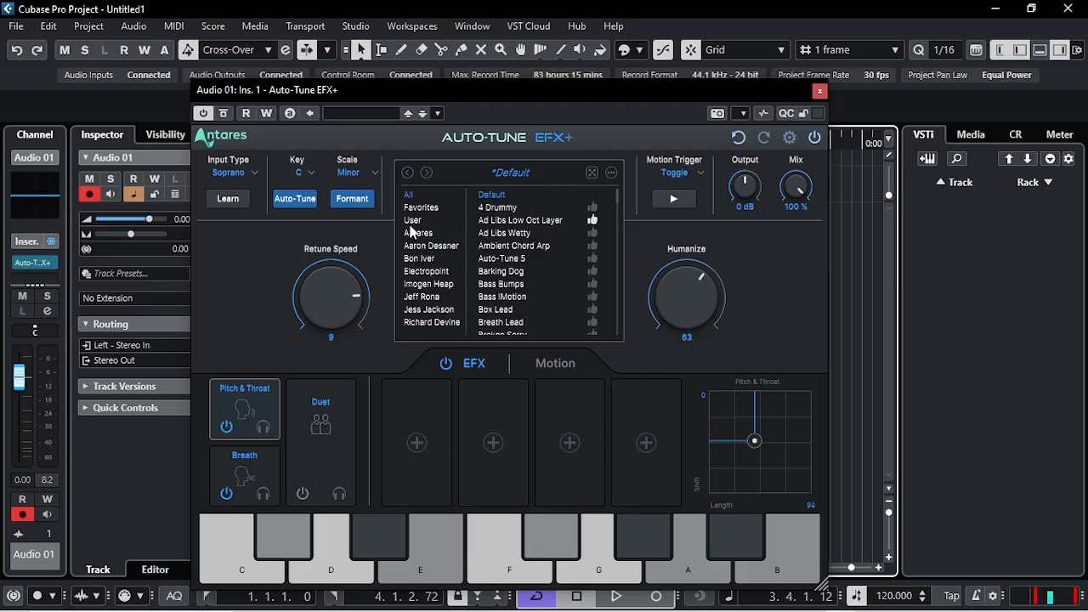
click(419, 235)
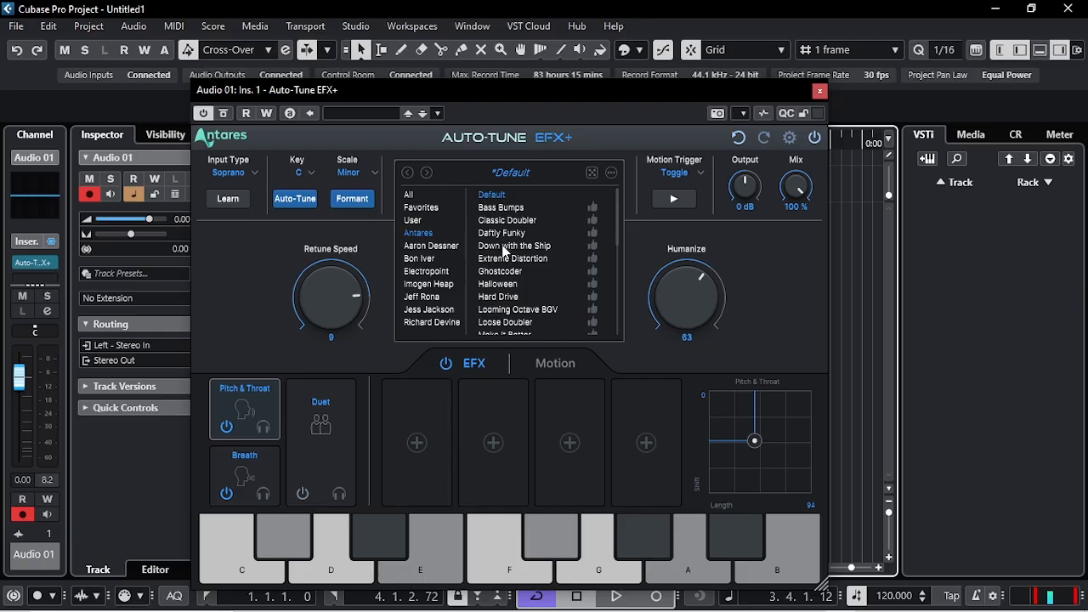
scroll(506, 247, down, 6)
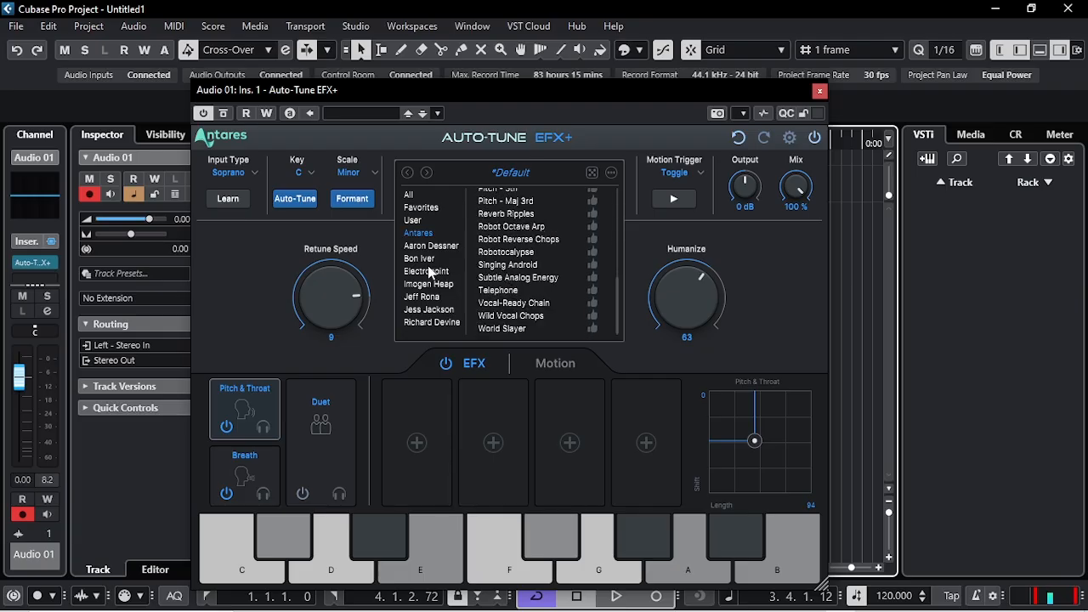
click(421, 259)
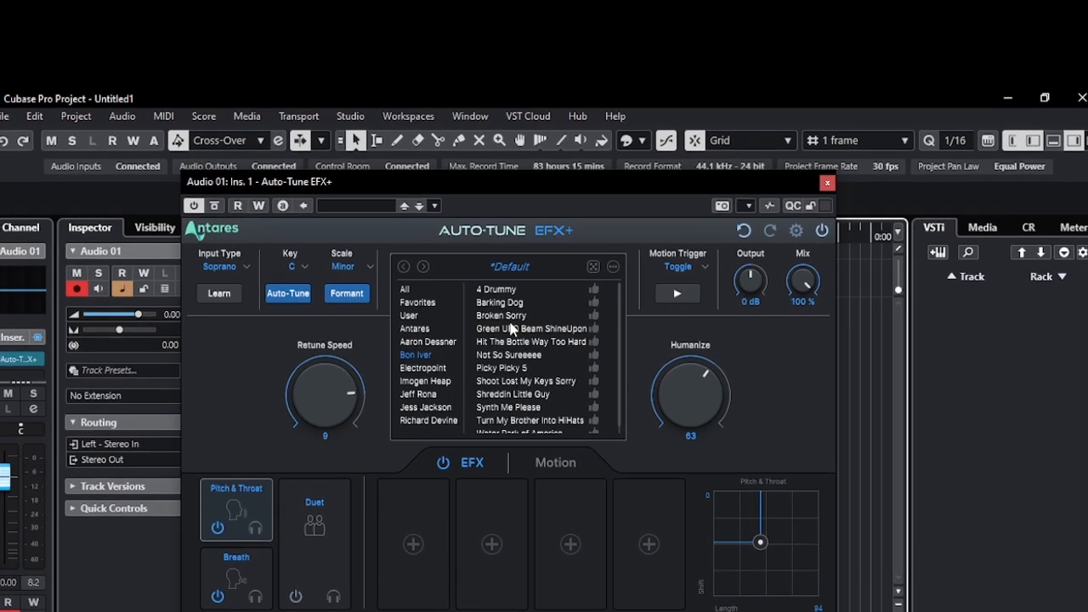
click(425, 367)
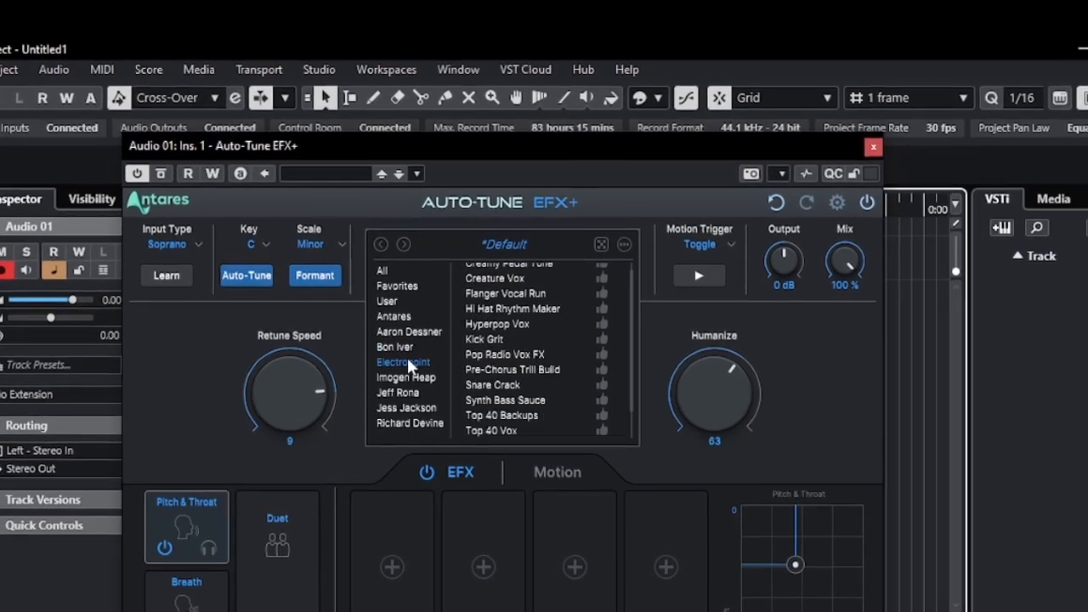
scroll(538, 360, down, 2)
Step: Look through the Imogen Heap, Jeff Rona, Jess Jackson and Richard Devine presets and close the preset list
click(406, 377)
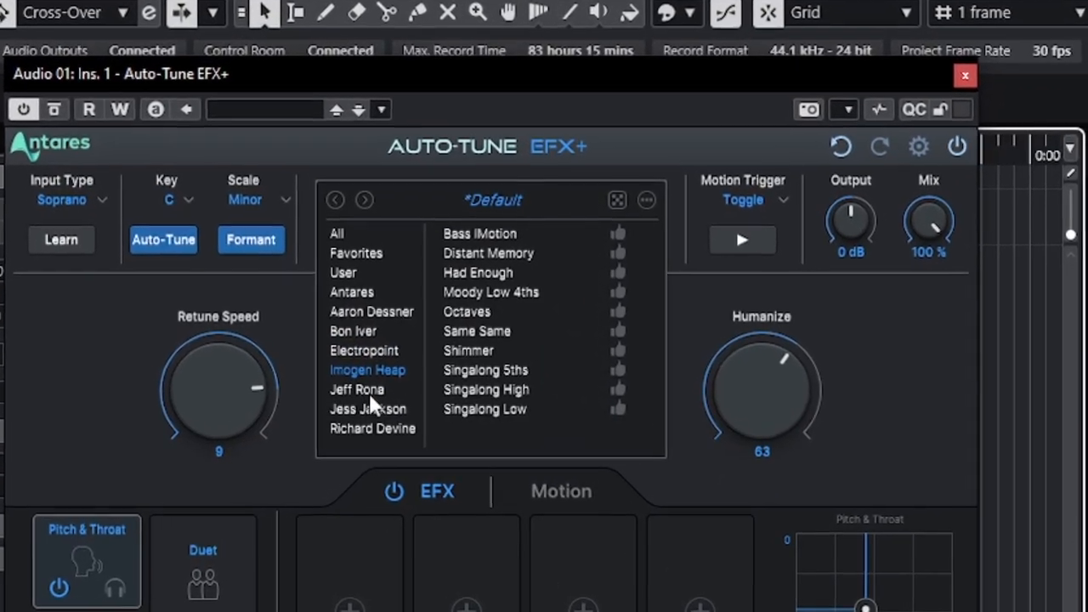
click(357, 389)
click(347, 410)
scroll(489, 281, down, 1)
scroll(452, 384, up, 1)
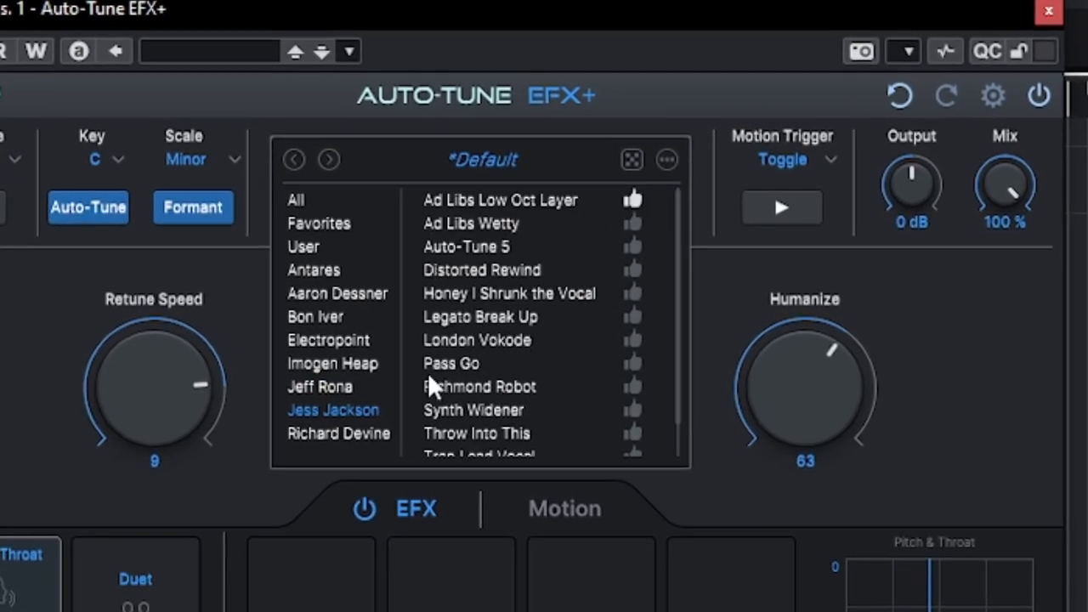
click(339, 433)
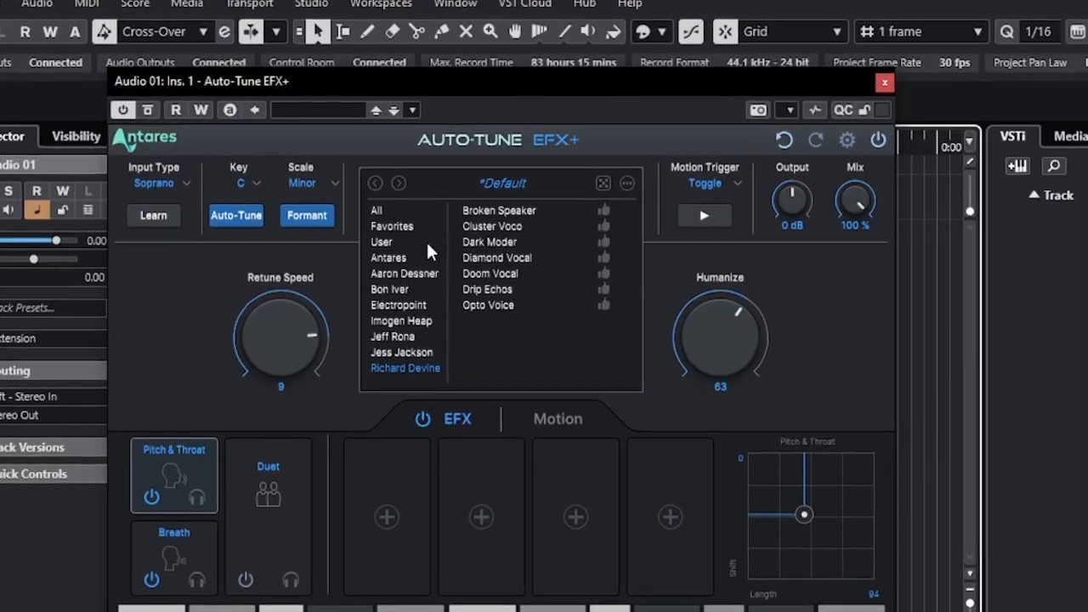
click(452, 186)
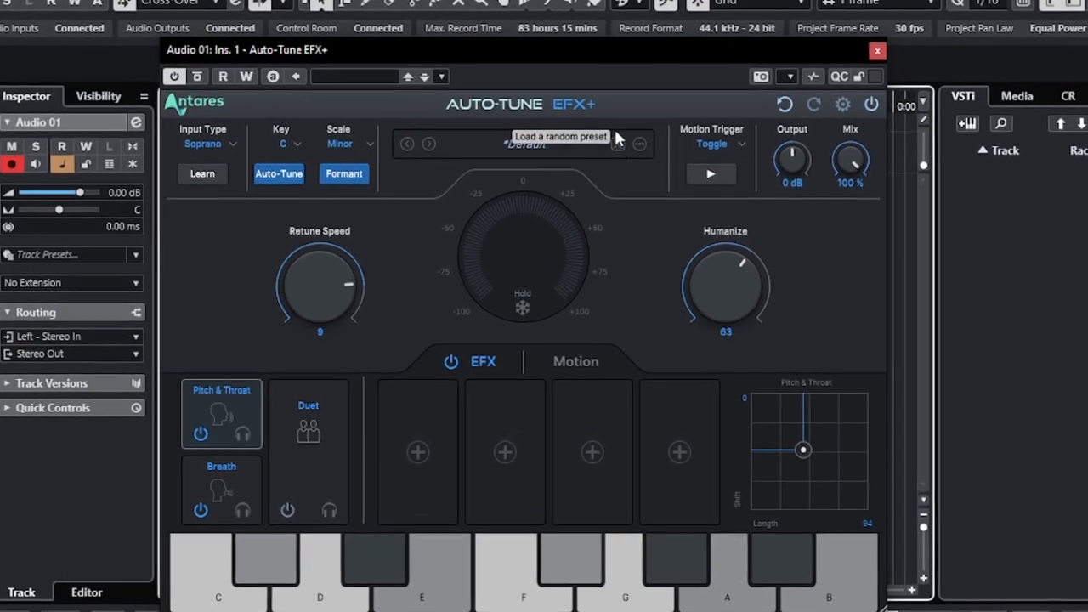
Step: Move the Auto-Tune EFX+ window below the vocal clip and load random presets while the clip plays, including Box Lead and Shreddin Little Guy
drag(574, 48, 596, 194)
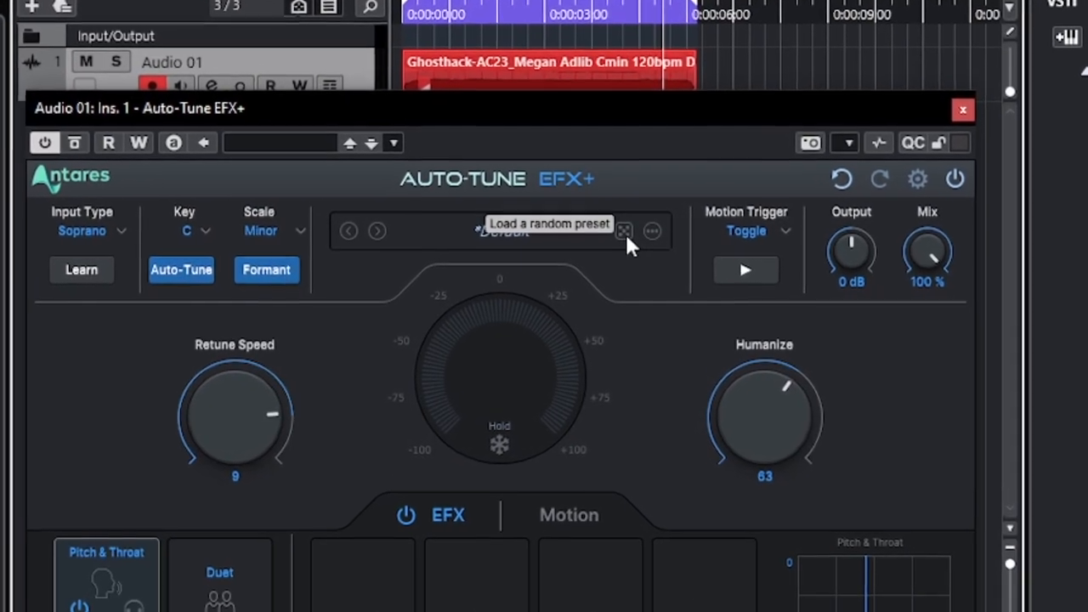
drag(583, 97, 612, 133)
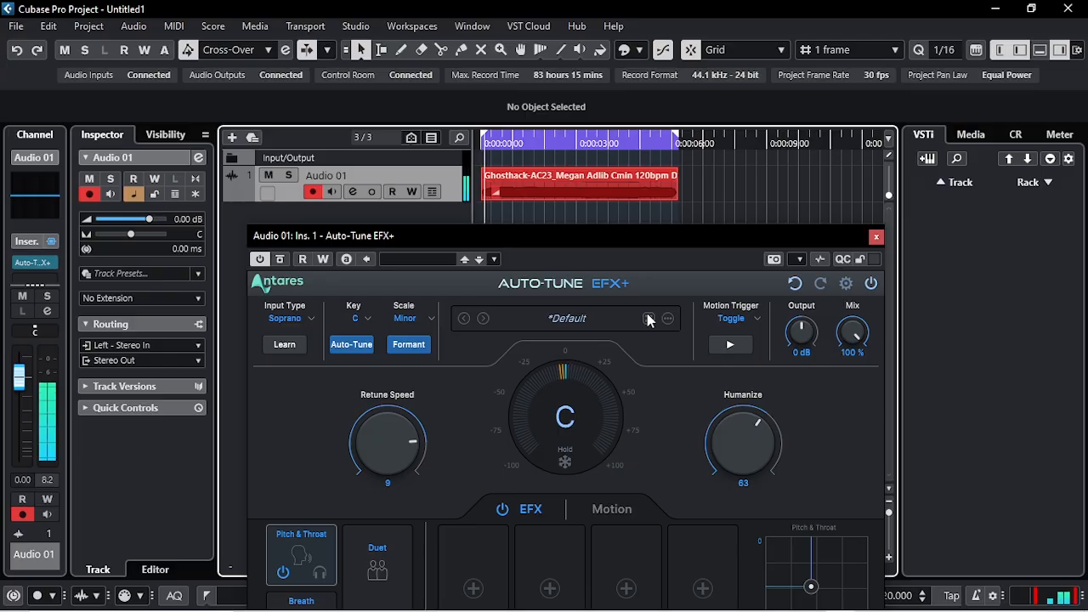
click(648, 320)
mouse_move(626, 238)
mouse_down()
mouse_move(622, 182)
mouse_move(628, 250)
mouse_up()
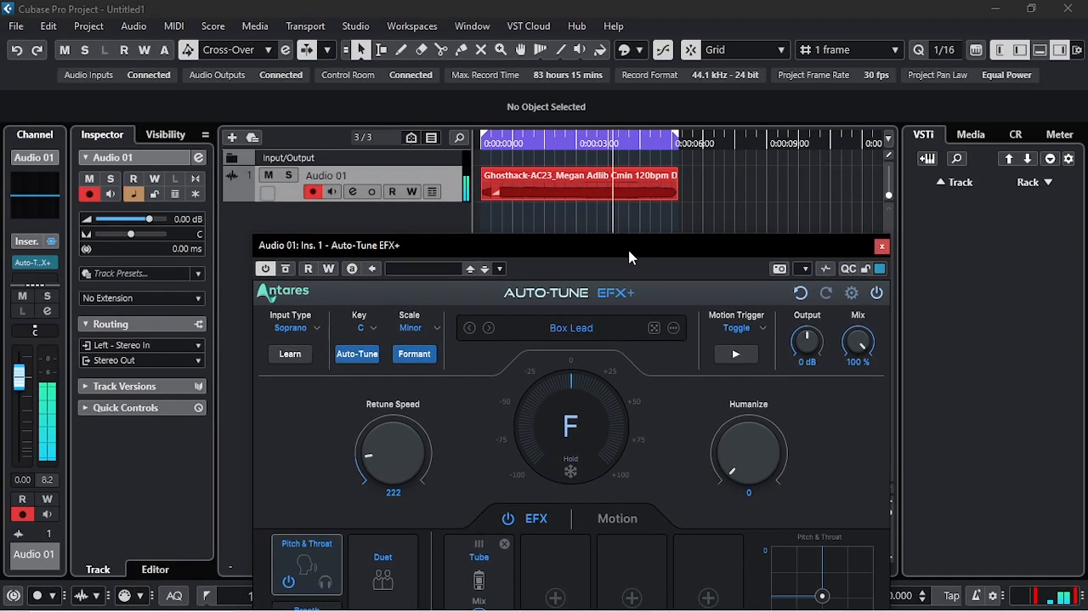
click(654, 328)
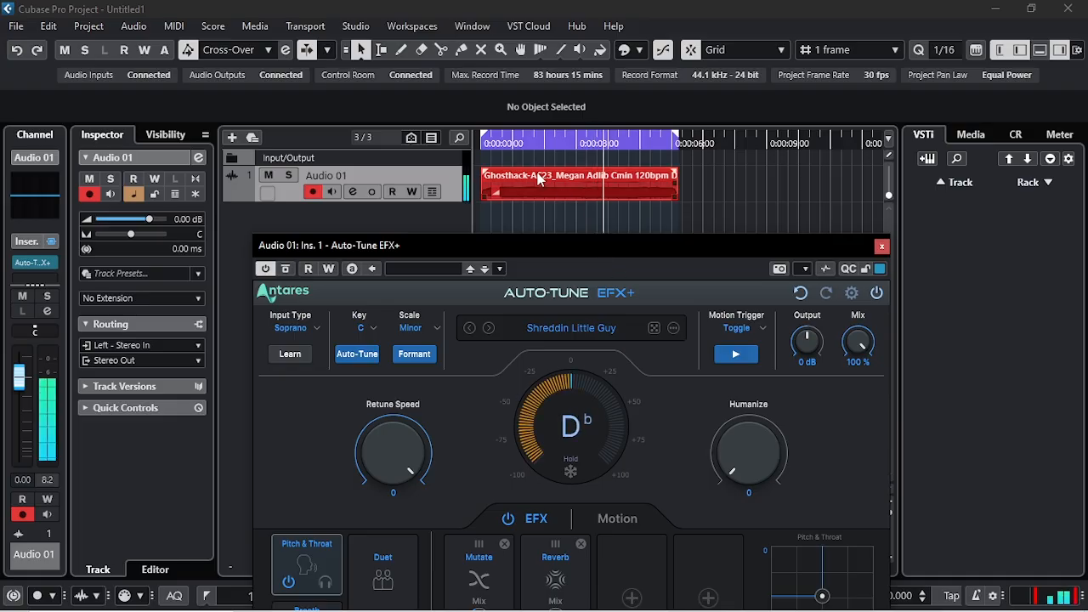
drag(625, 251, 628, 234)
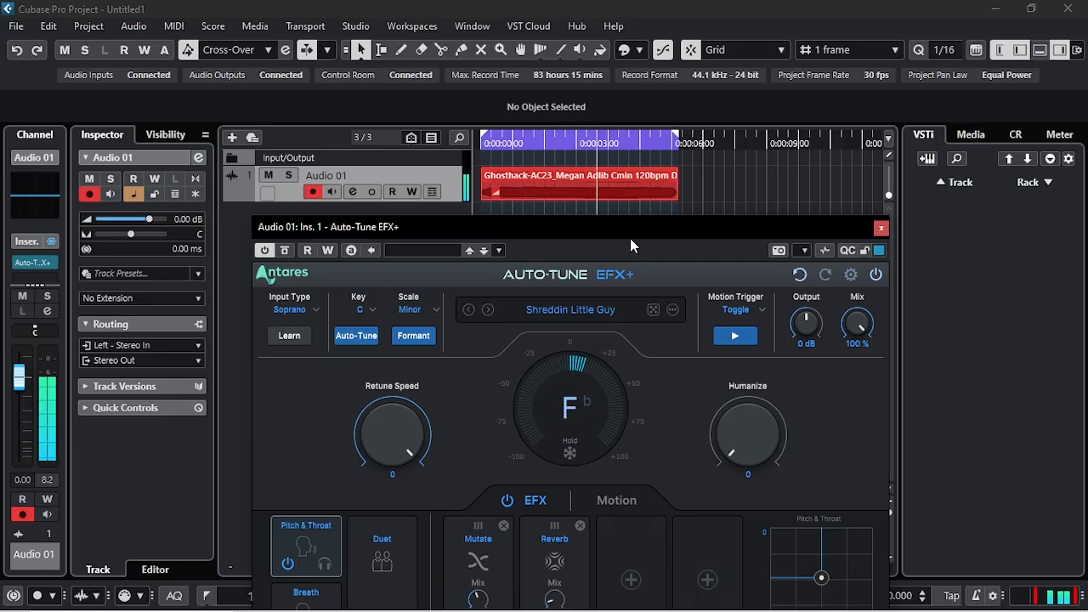
Step: Keep loading random presets over the looping vocal, from Singalong 5ths through to Richmond Robot
click(653, 310)
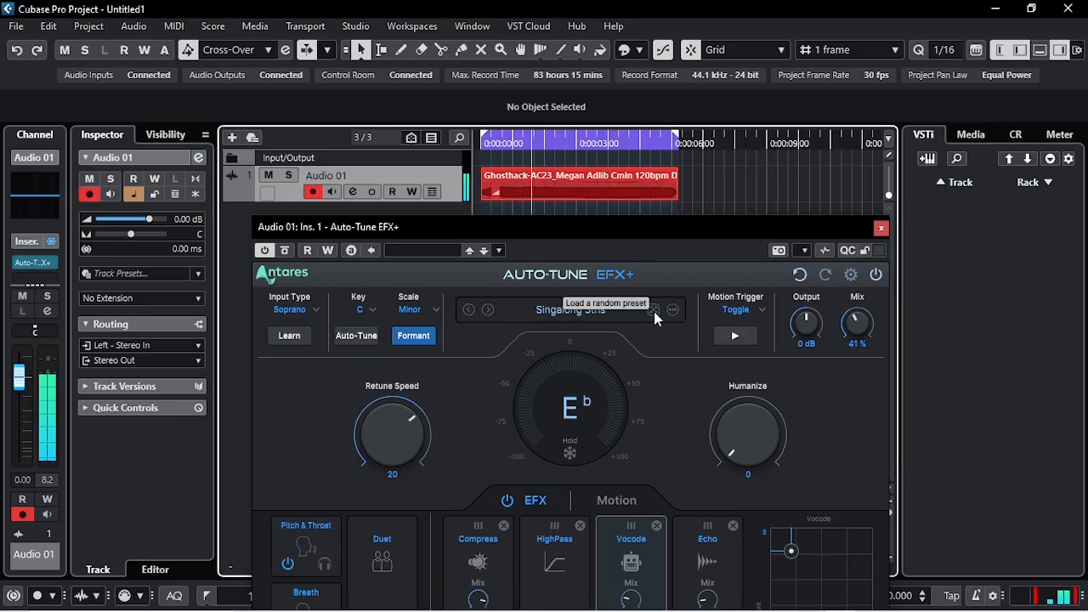
click(654, 312)
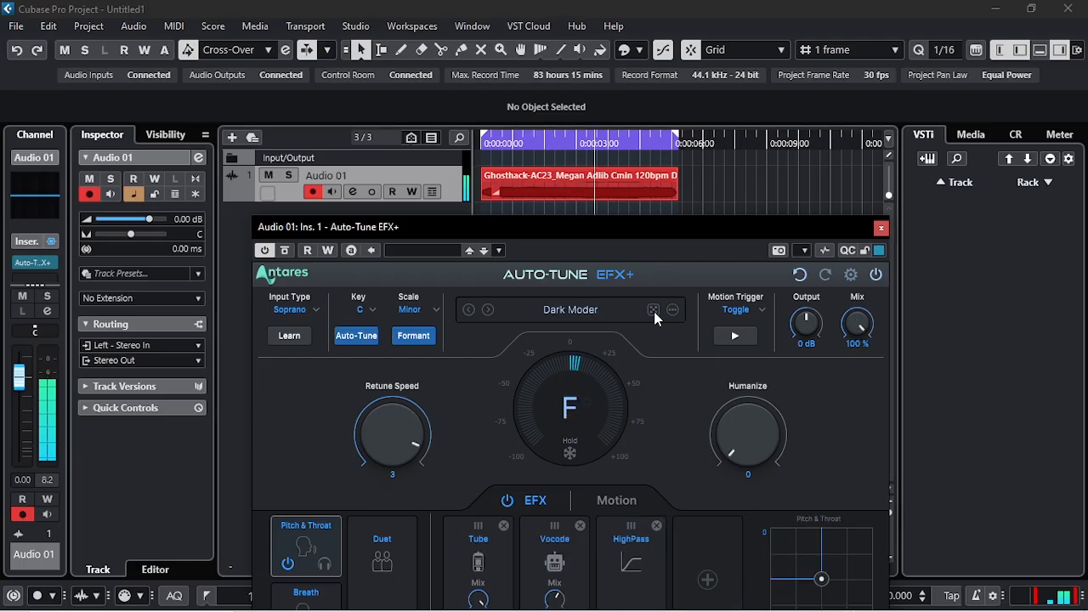
click(654, 311)
click(654, 311)
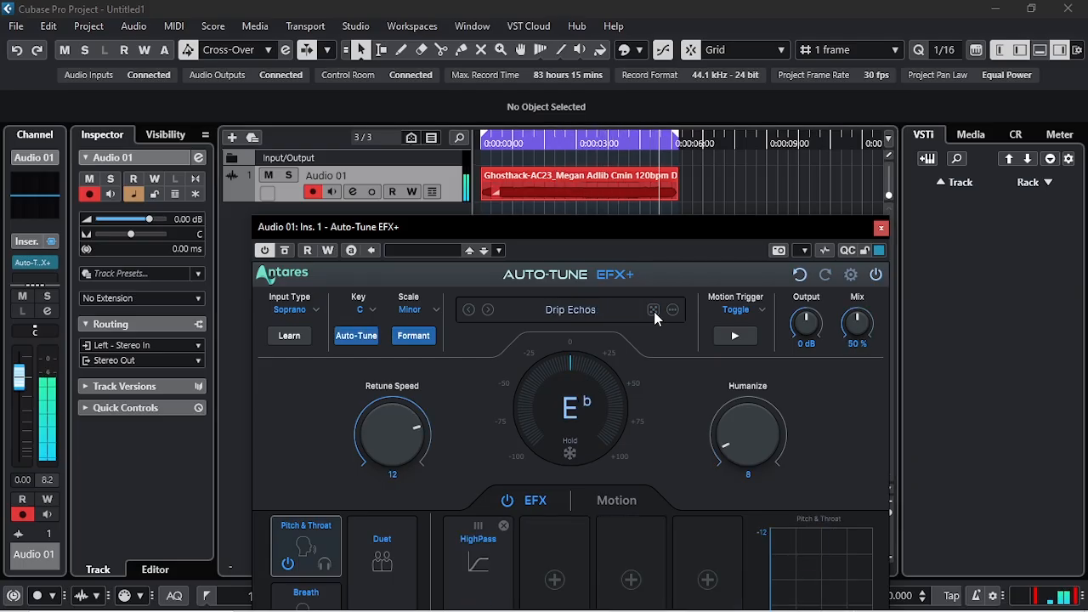
click(654, 311)
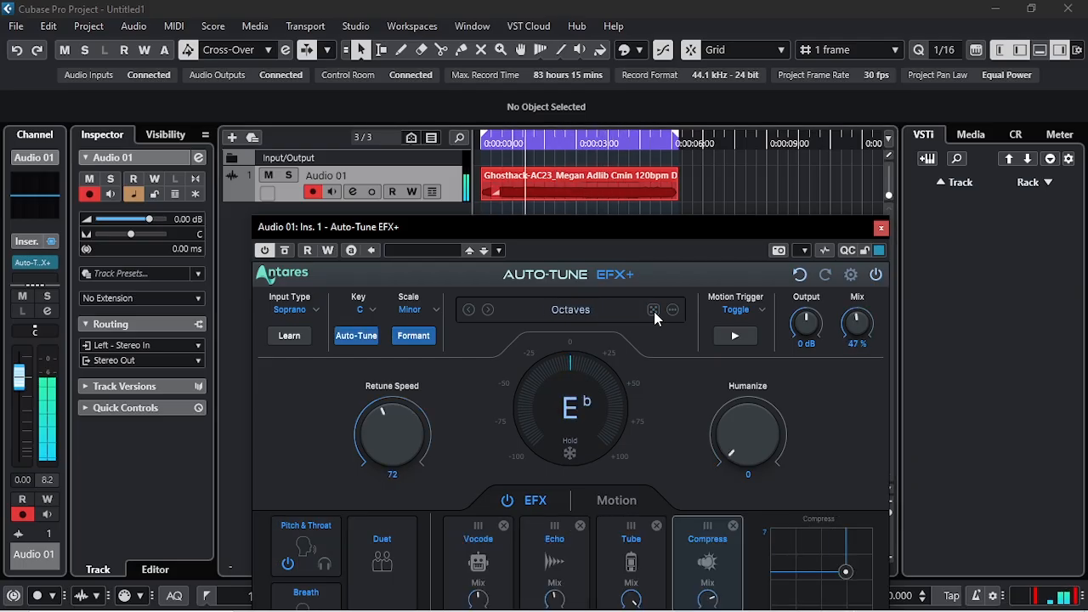
click(654, 311)
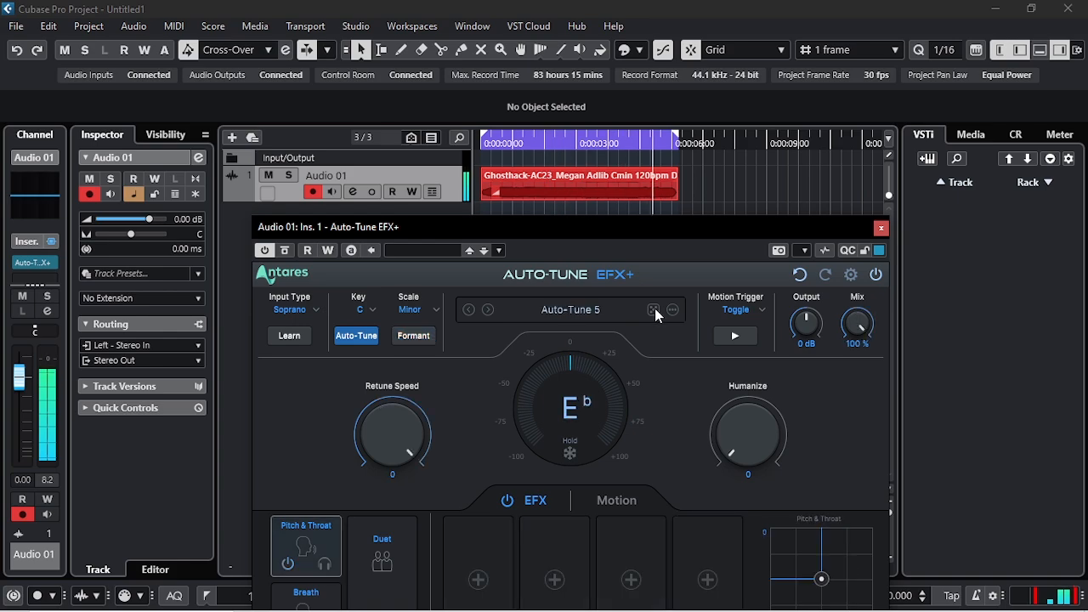
click(654, 311)
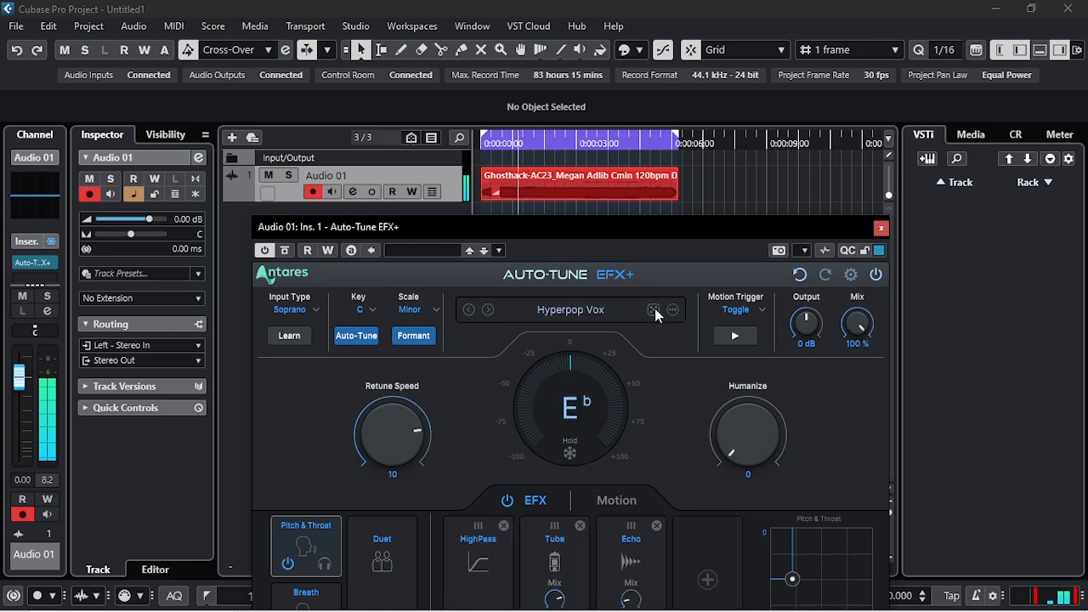
click(655, 307)
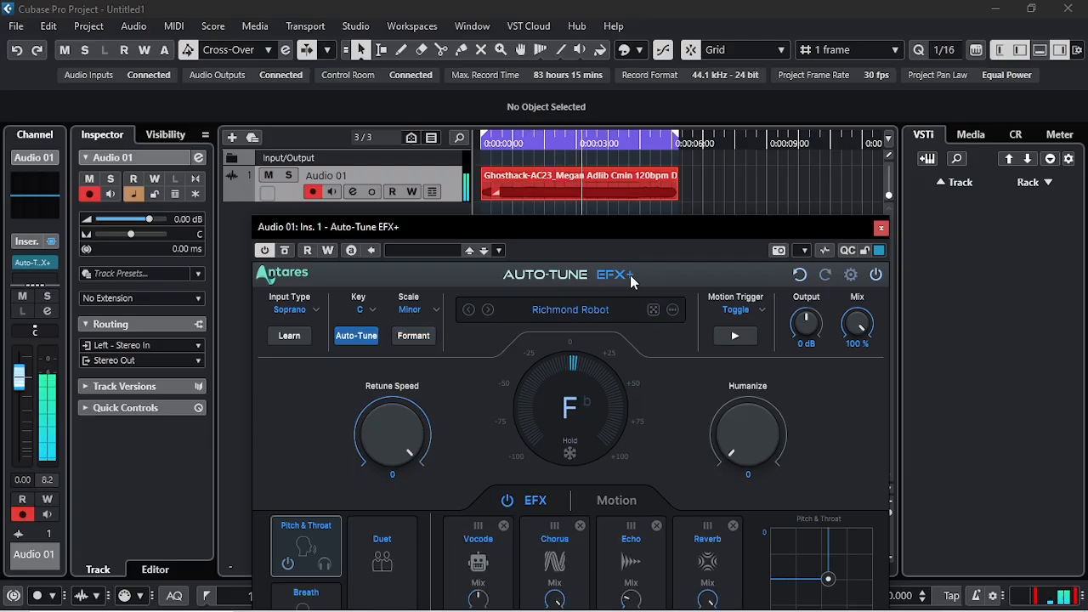
Step: Audition another series of random presets during playback, from Honey I Shrunk the Vocal to Hit The Bottle Way Too Hard
mouse_move(600, 235)
mouse_down()
mouse_move(594, 214)
mouse_move(597, 232)
mouse_up()
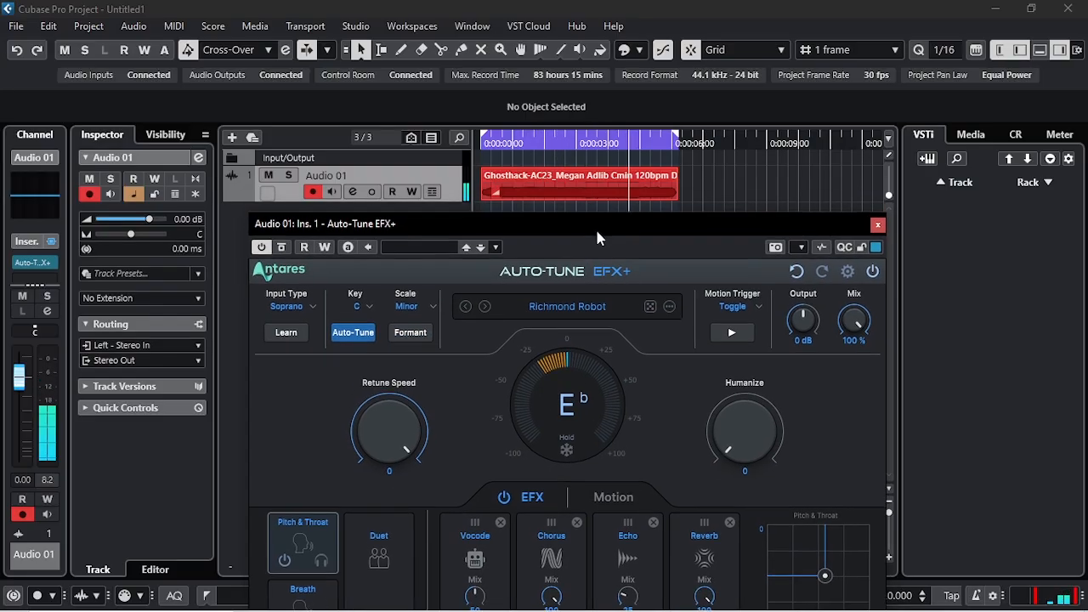
click(649, 310)
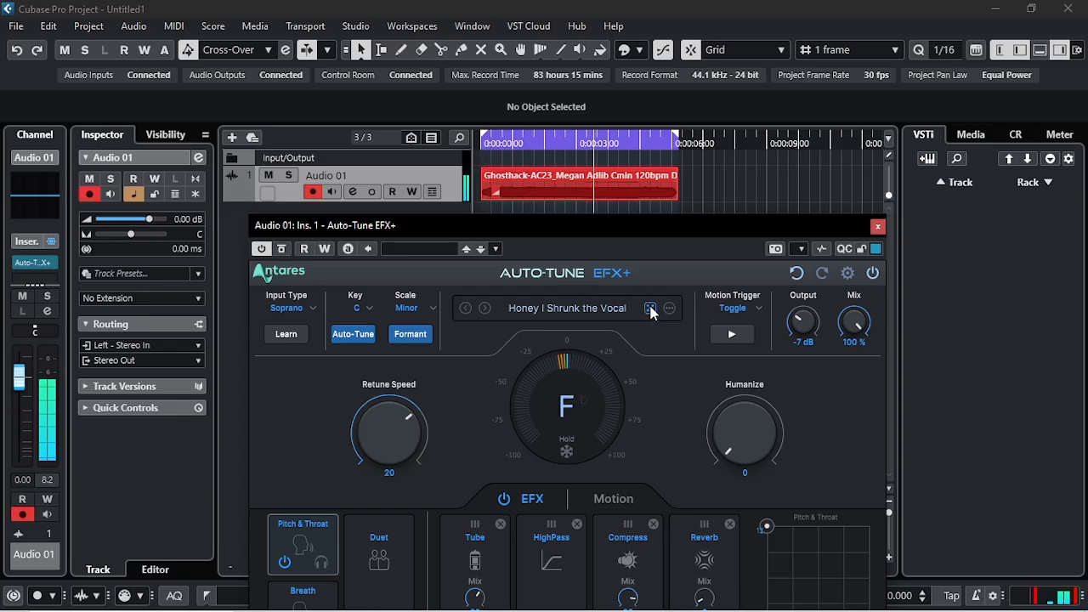
click(650, 310)
click(651, 310)
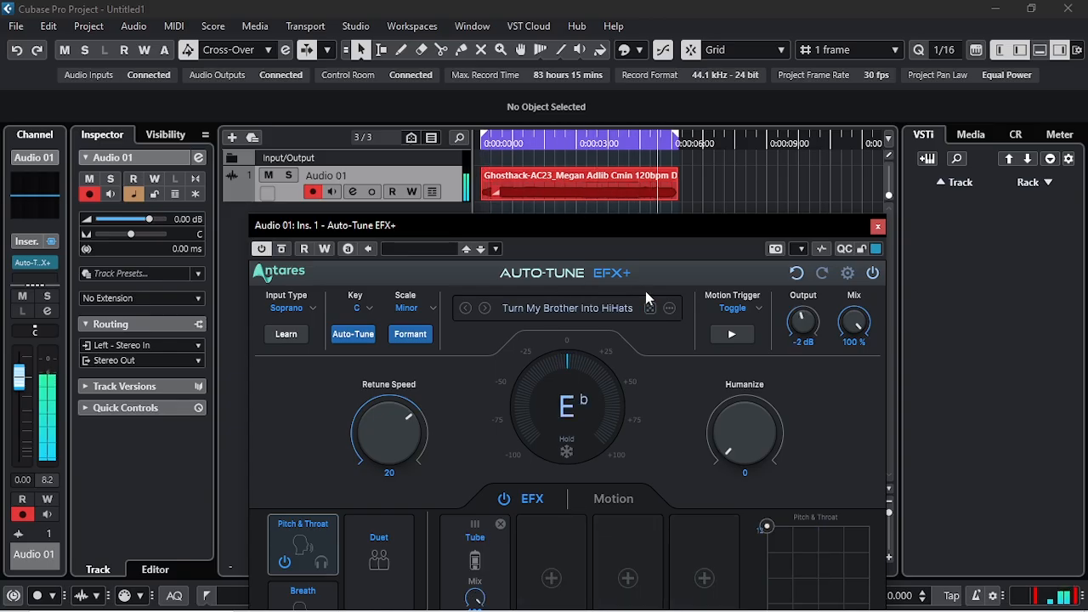
drag(607, 228, 604, 206)
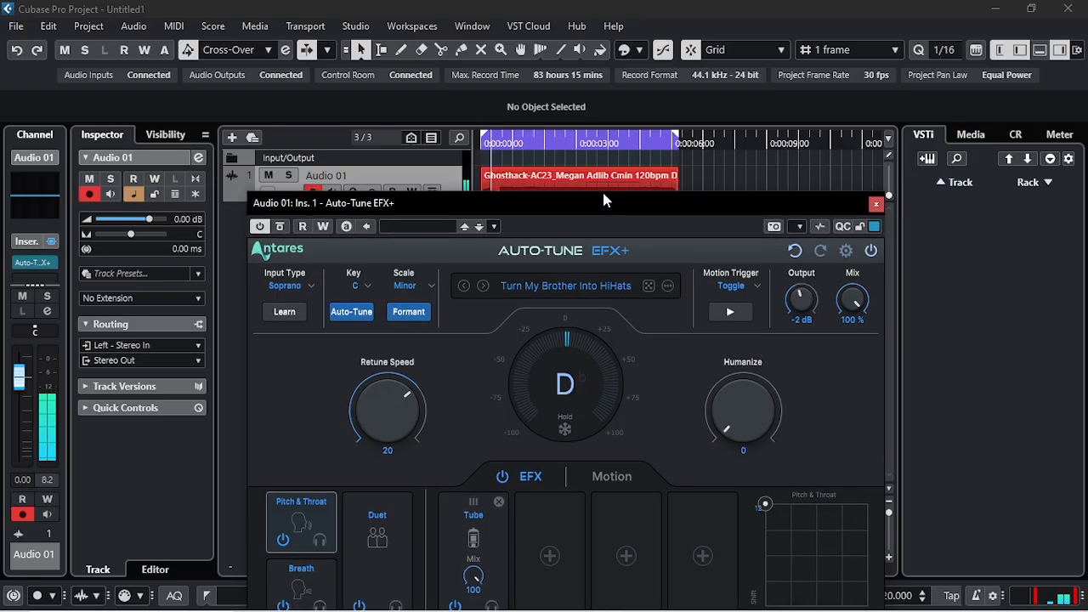
click(651, 290)
click(647, 285)
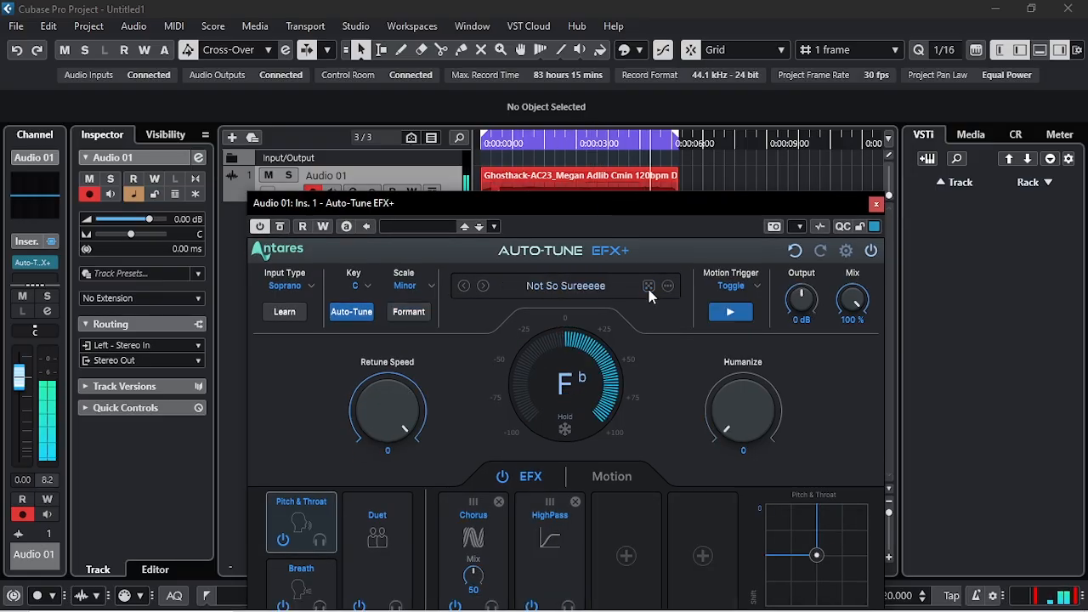
click(648, 286)
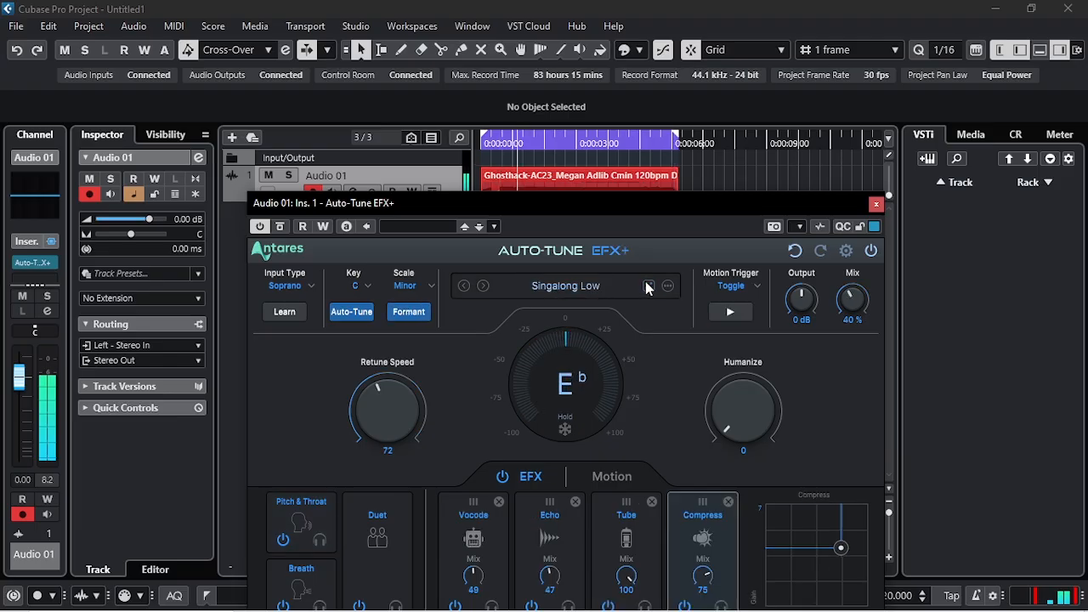
click(648, 287)
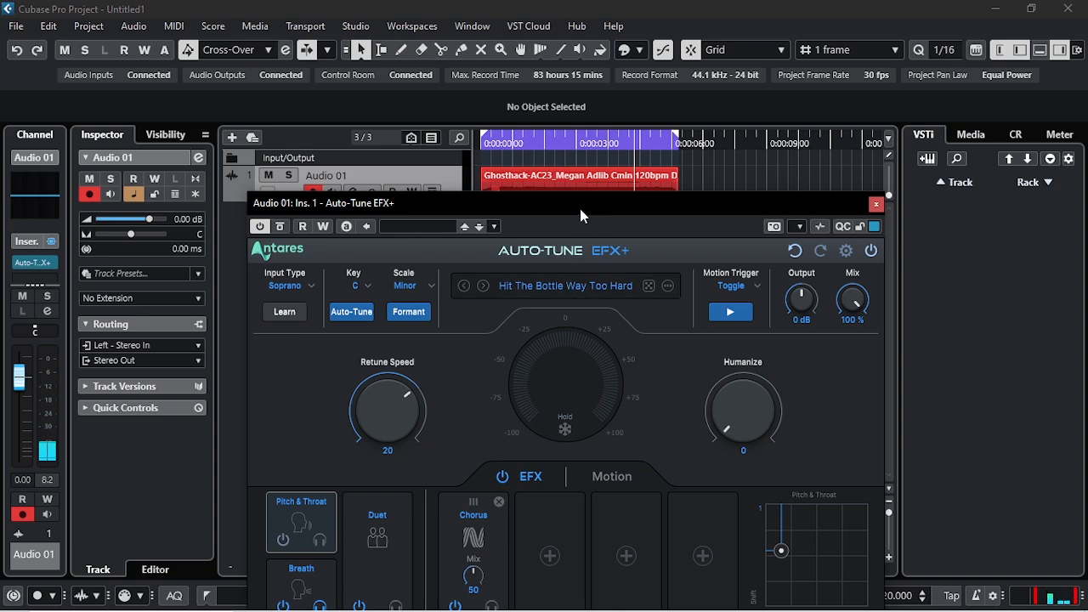
Step: Reposition the Auto-Tune EFX+ window higher over the tracks so that its full interface is in view
drag(559, 202, 548, 99)
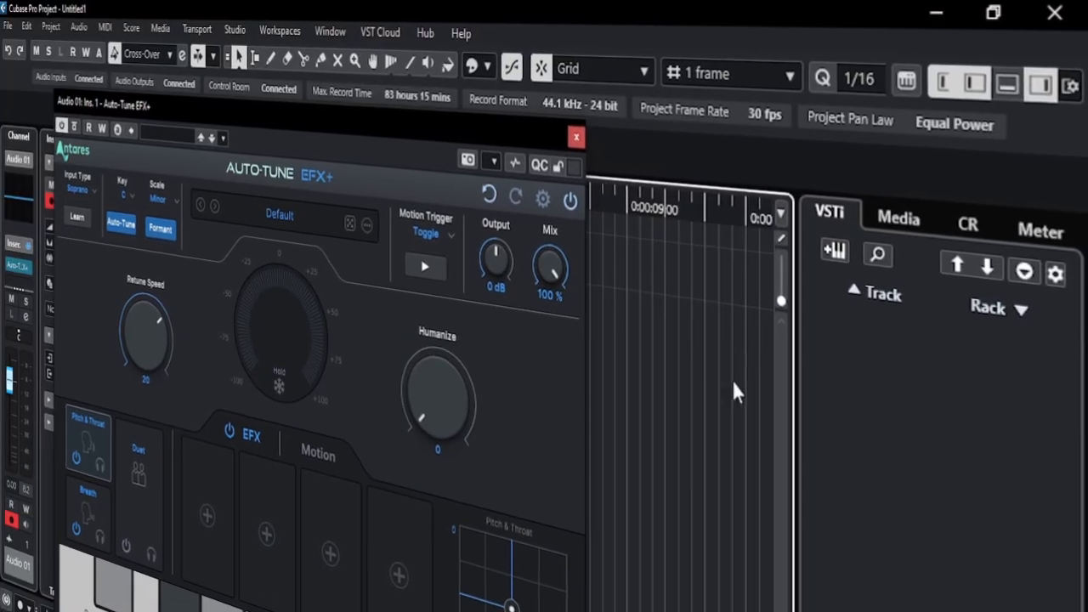
drag(341, 114, 434, 116)
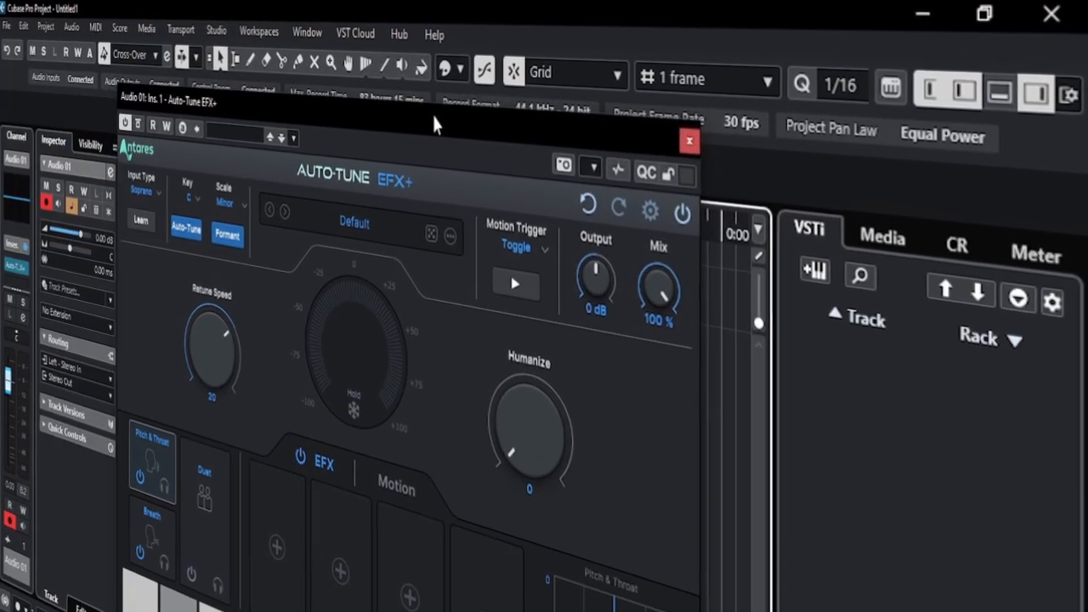